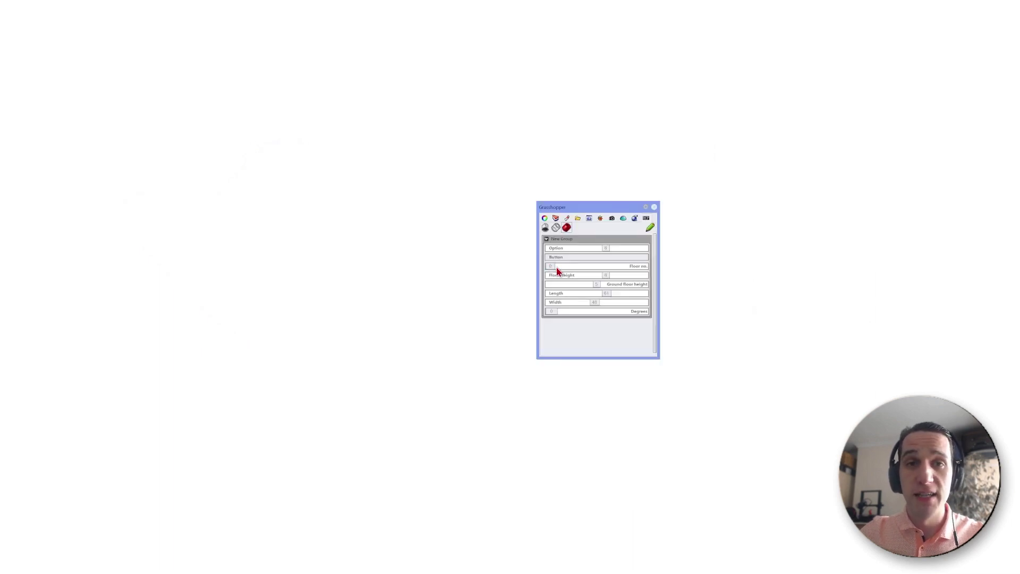
Adjust the floor number, ground floor height, degrees and width sliders of the finished definition to vary the twisted tower.
left_click_drag(551, 268, 584, 267)
left_click_drag(597, 284, 608, 284)
left_click_drag(563, 311, 568, 312)
left_click_drag(585, 266, 600, 301)
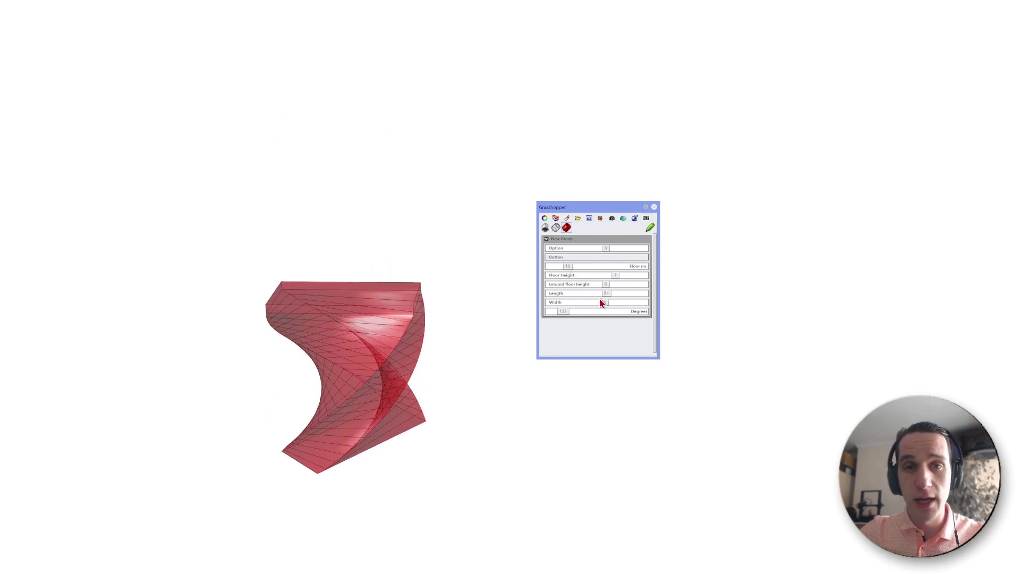
left_click_drag(567, 266, 583, 267)
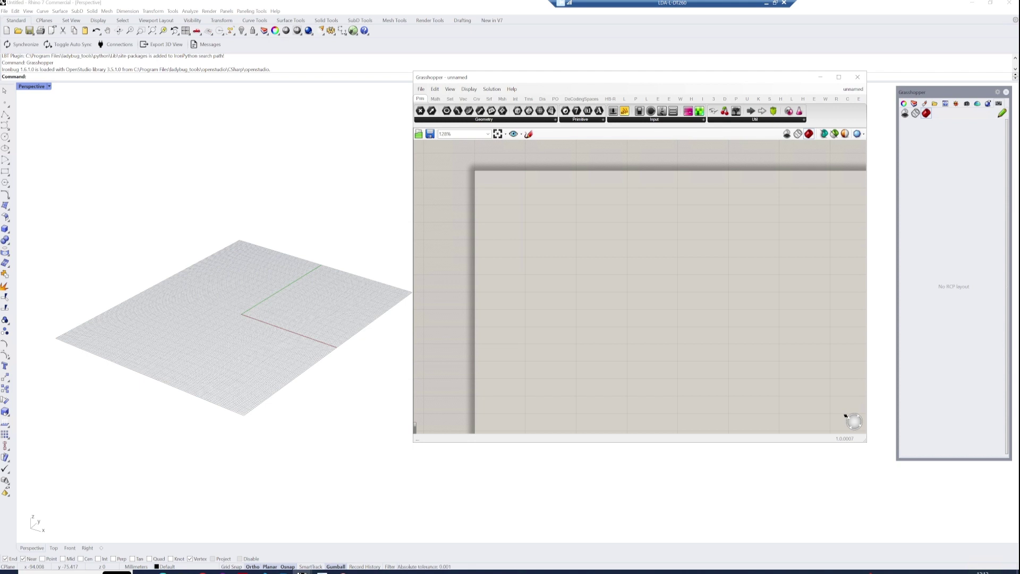
Add a Bifocals component to the empty Grasshopper canvas so that component names are labelled.
double_click(534, 224)
type("bi")
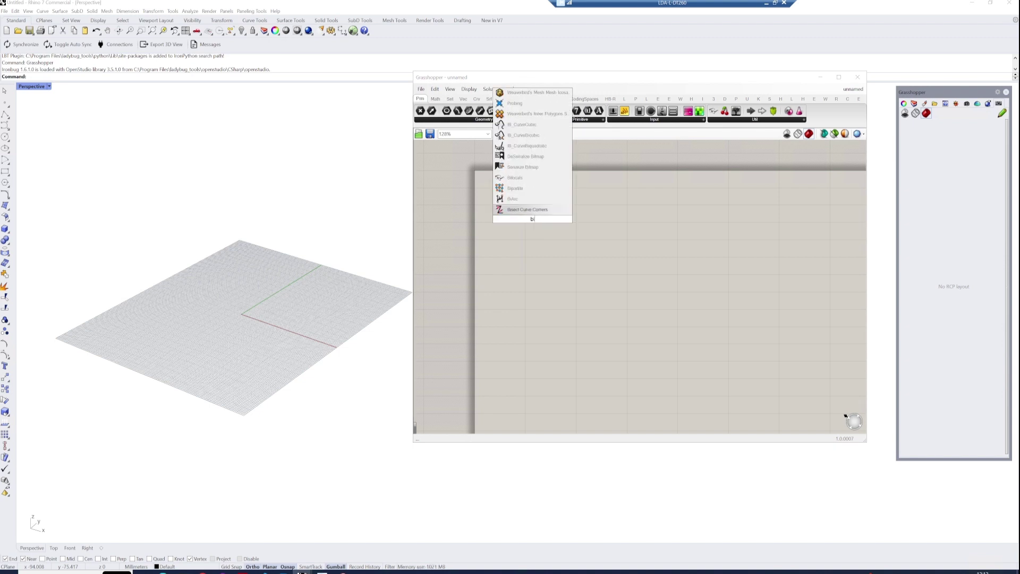
type("f")
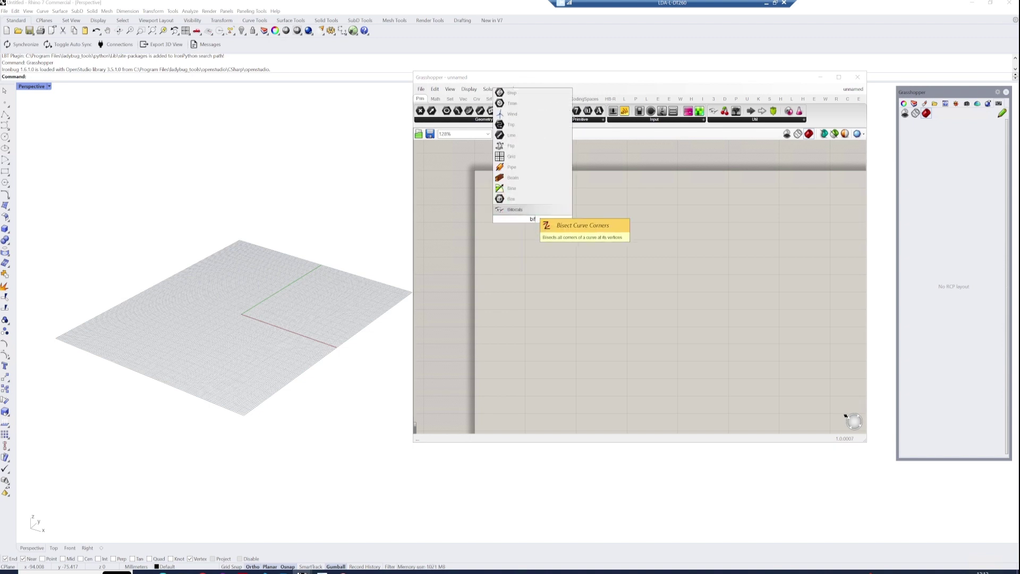
left_click(531, 210)
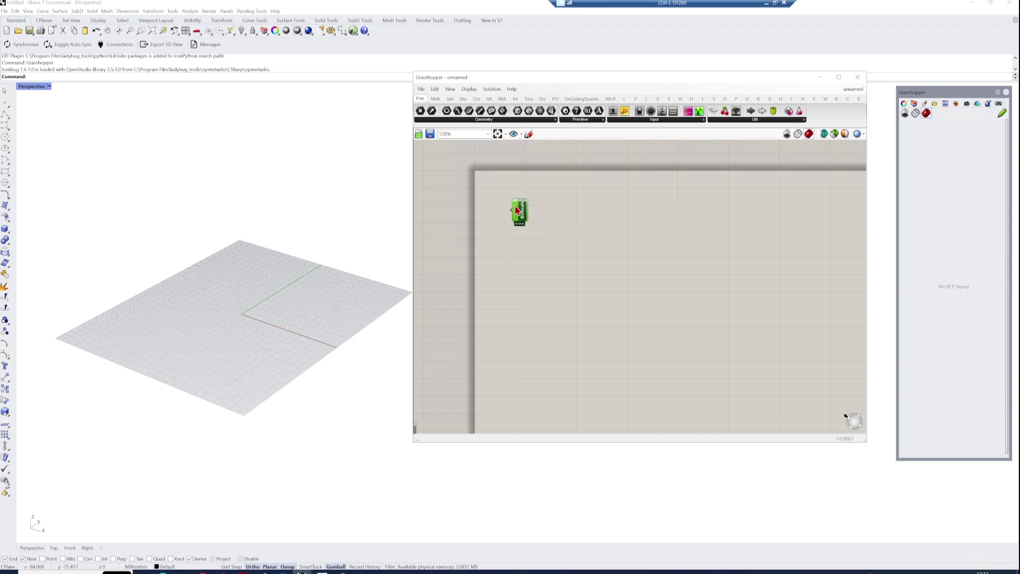
Add a Rectangle component to the canvas below Bifocals, leaving room beside it for its inputs.
double_click(528, 284)
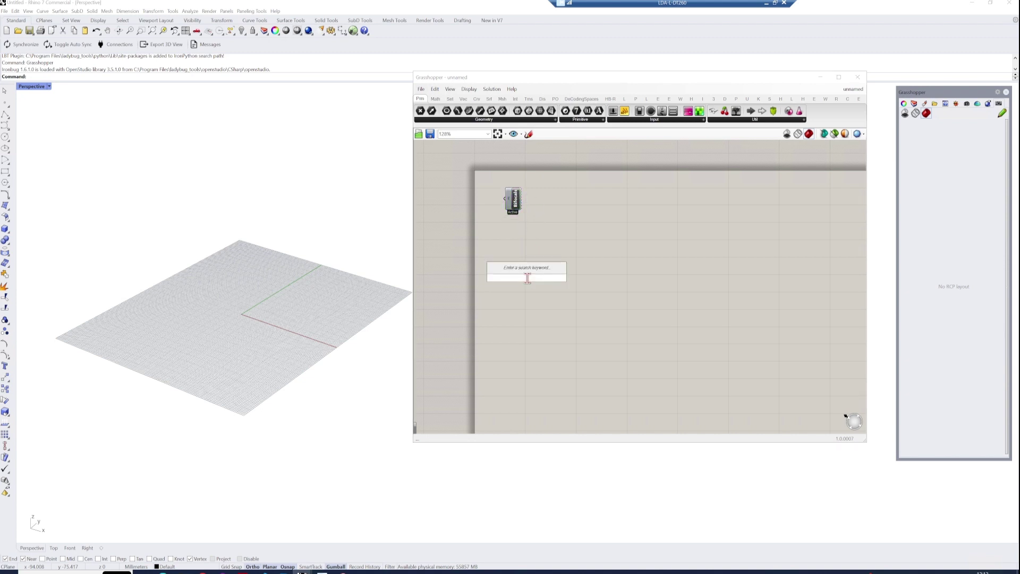
type("re")
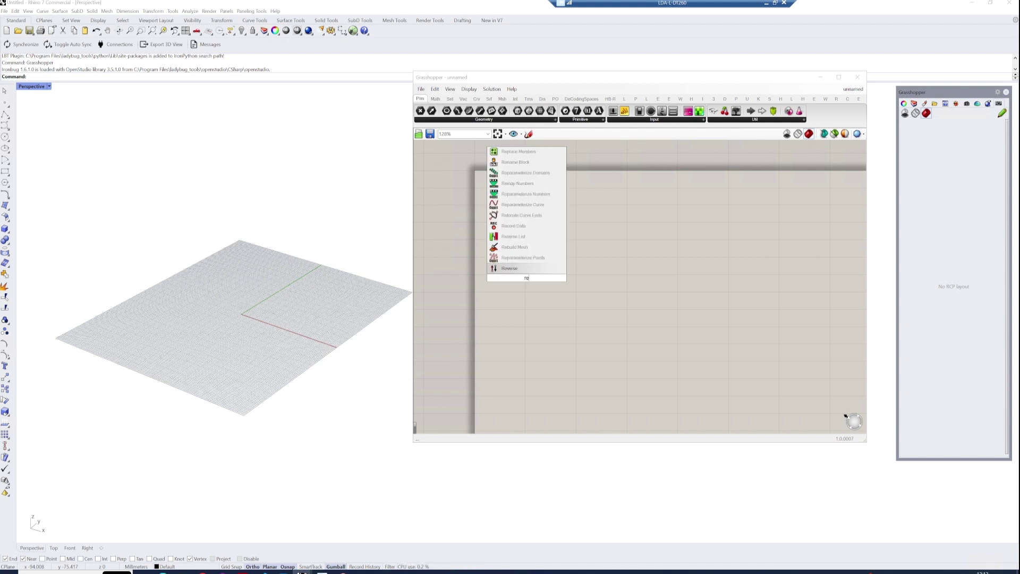
type("ct")
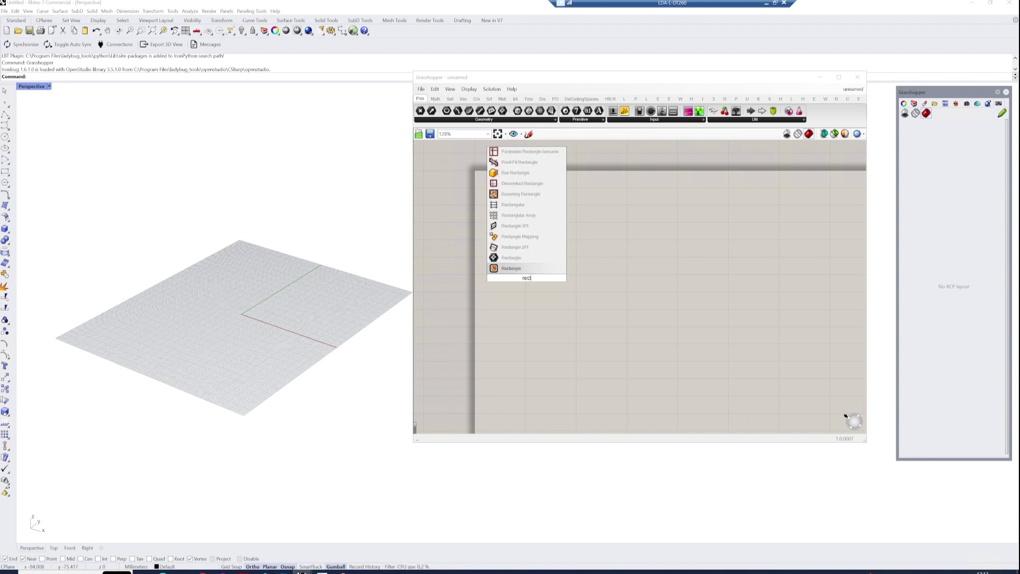
type("a")
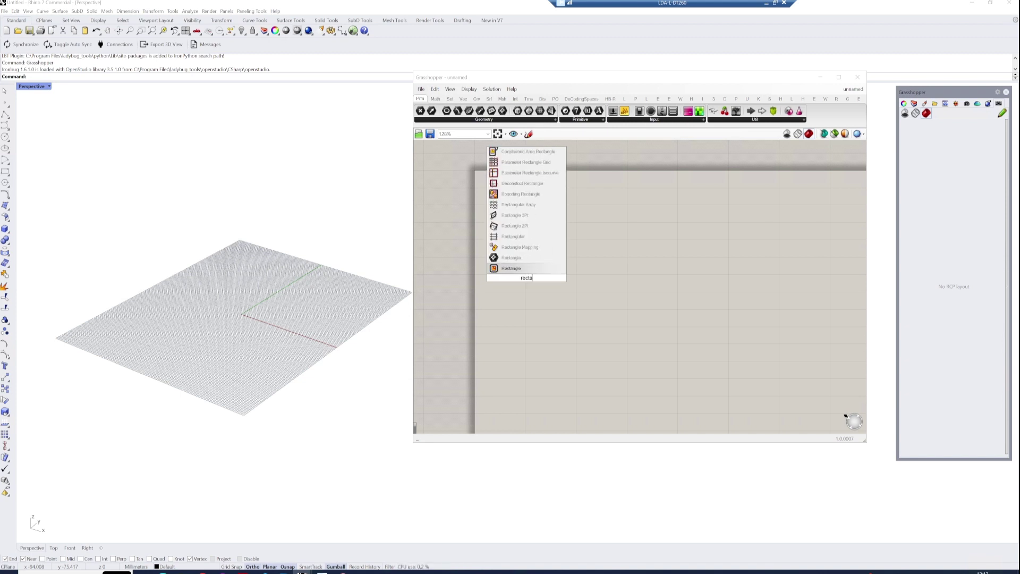
left_click(511, 268)
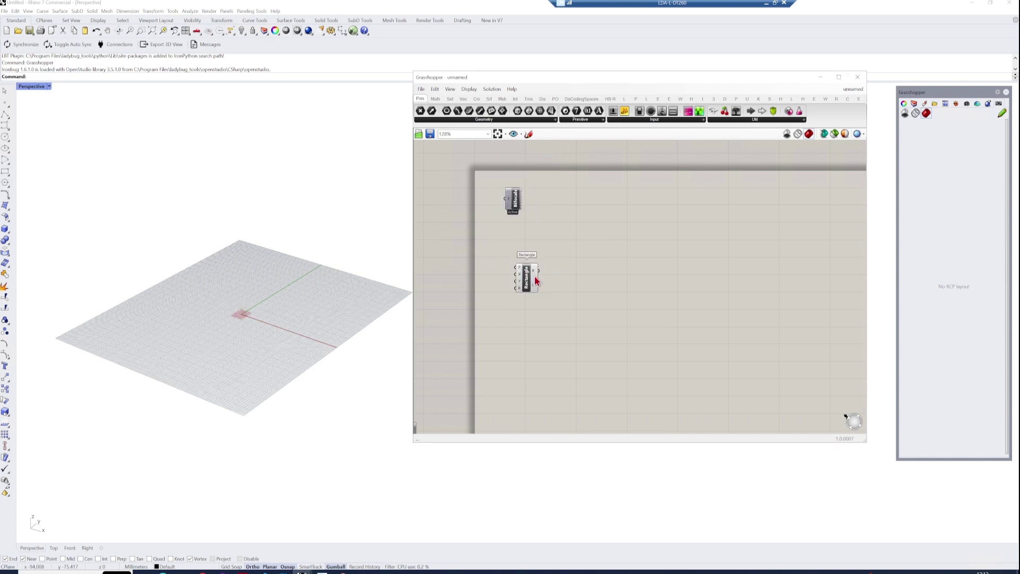
left_click_drag(536, 281, 589, 267)
Create two number sliders with value 20 and connect them to the Rectangle's X and Y inputs.
left_click(531, 268)
double_click(529, 266)
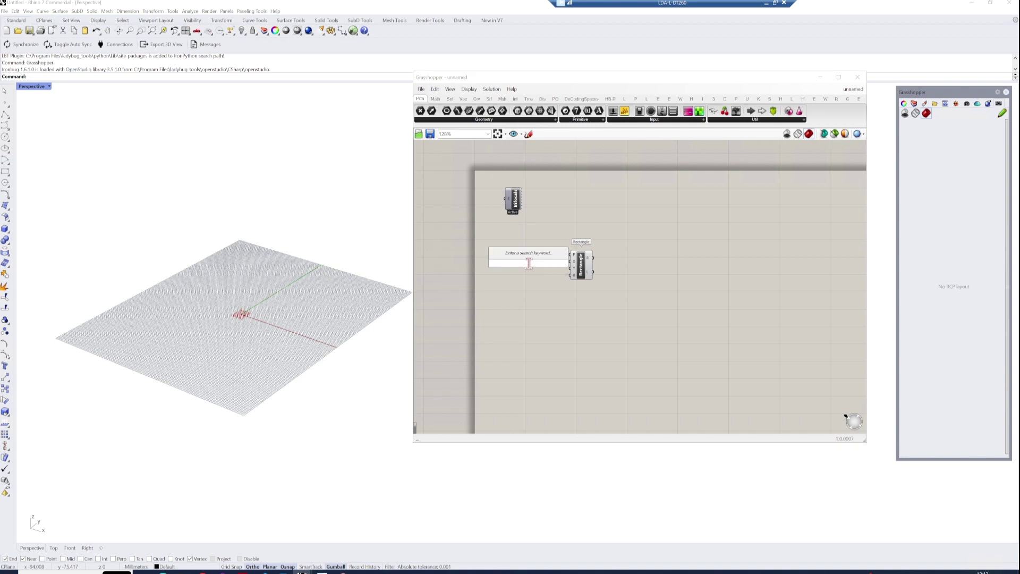
type("20")
key("Return")
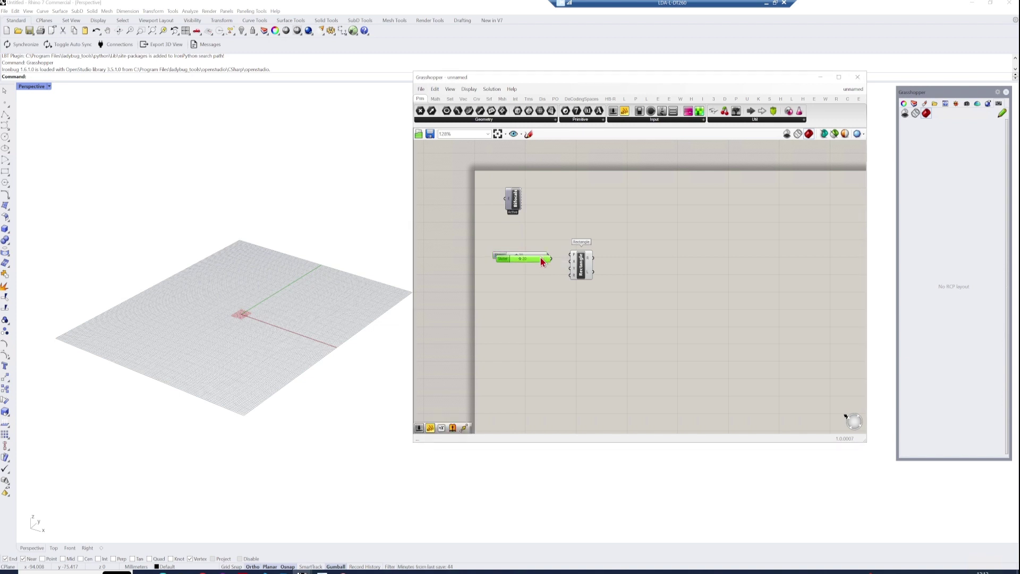
left_click_drag(538, 258, 583, 268, "alt")
scroll(574, 274, "up", 2)
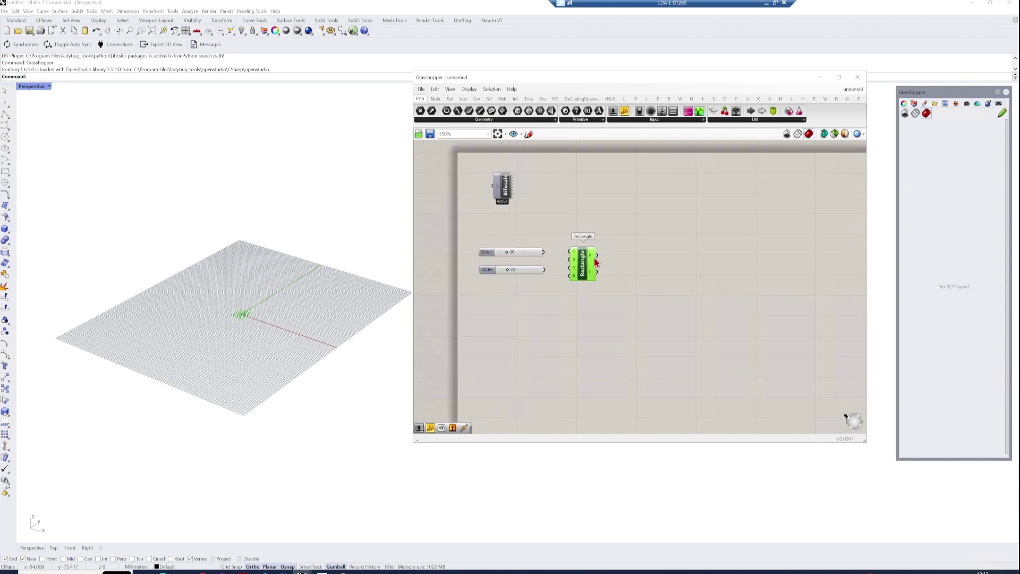
scroll(566, 261, "up", 3)
left_click_drag(523, 248, 595, 256)
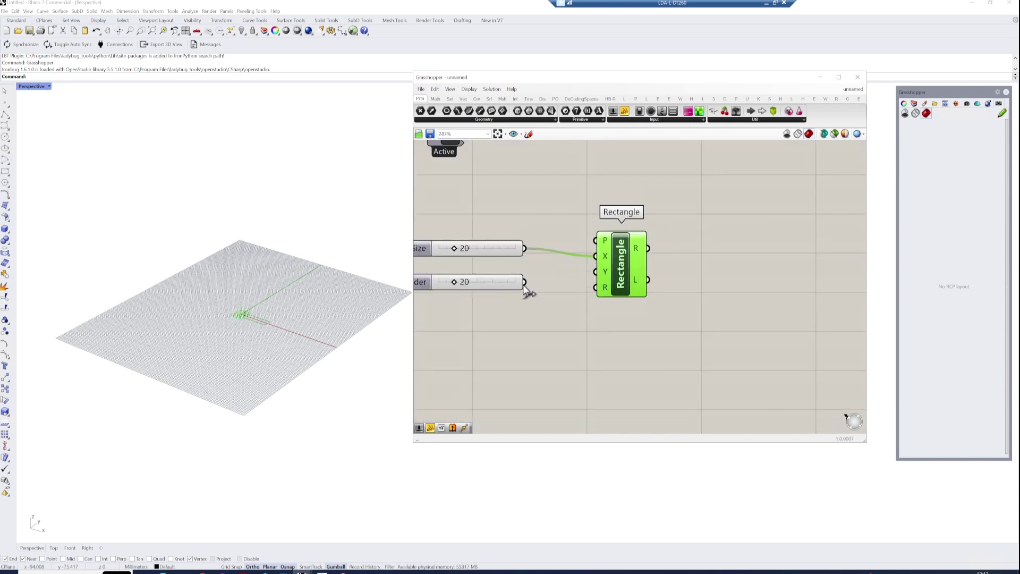
left_click_drag(531, 283, 595, 271)
scroll(276, 310, "up", 2)
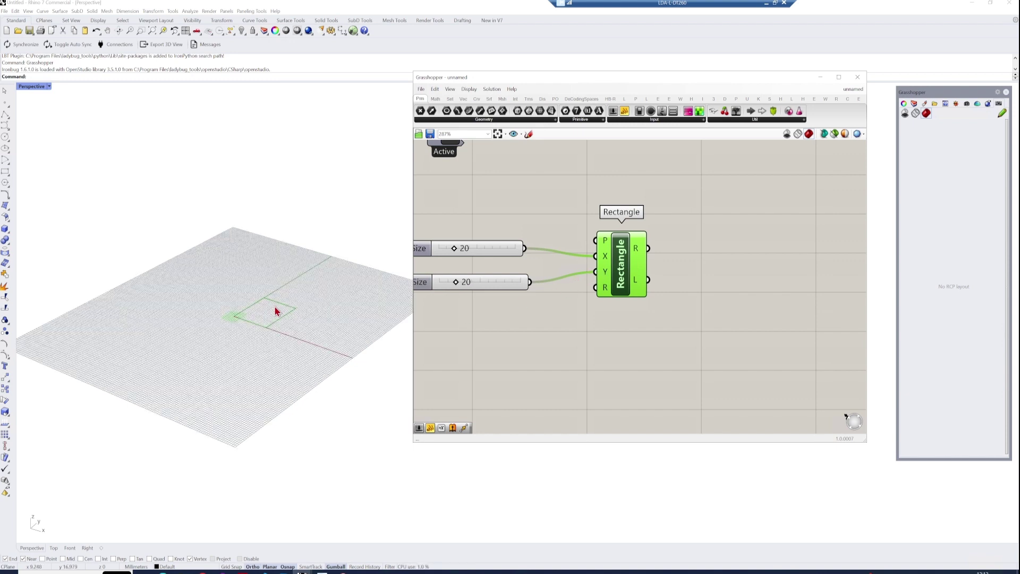
Move the Rectangle farther from the sliders and place a Multiplication component between them.
left_click_drag(629, 275, 703, 276)
left_click(583, 316)
double_click(583, 317)
type("mu")
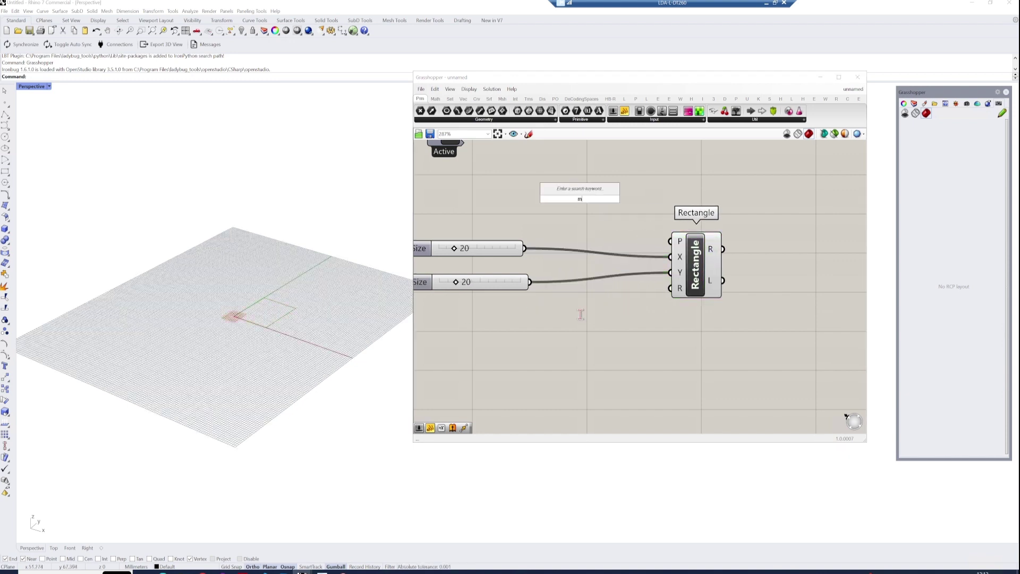
left_click(579, 284)
left_click_drag(581, 313, 567, 210)
Add a -1 panel and multiply the X size slider by it, spacing the components out before the Rectangle.
double_click(541, 210)
type("//-1")
key("Return")
left_click_drag(426, 249, 413, 203)
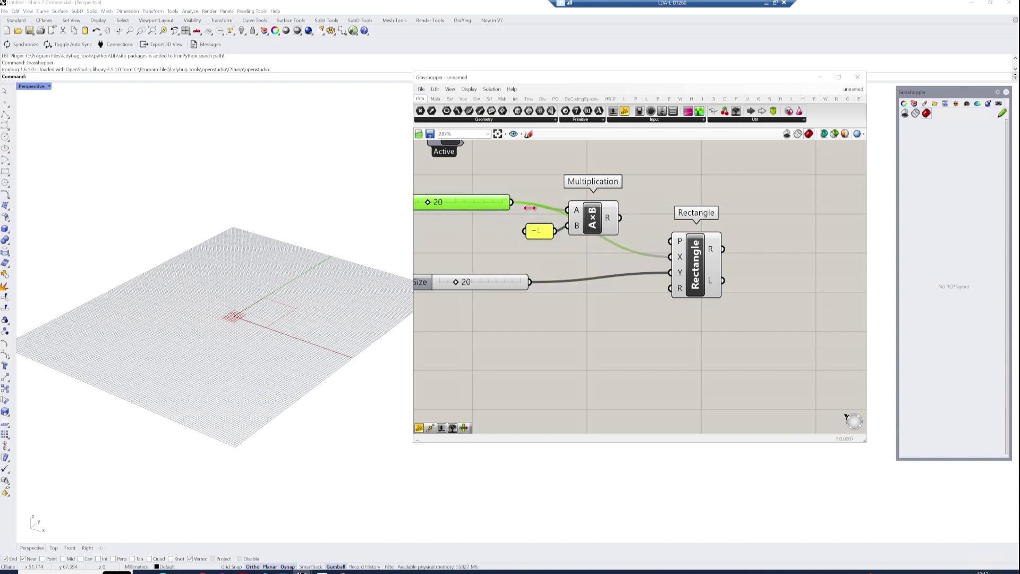
scroll(610, 221, "down", 1)
left_click_drag(610, 243, 541, 238)
left_click(609, 234)
left_click_drag(677, 248, 718, 248)
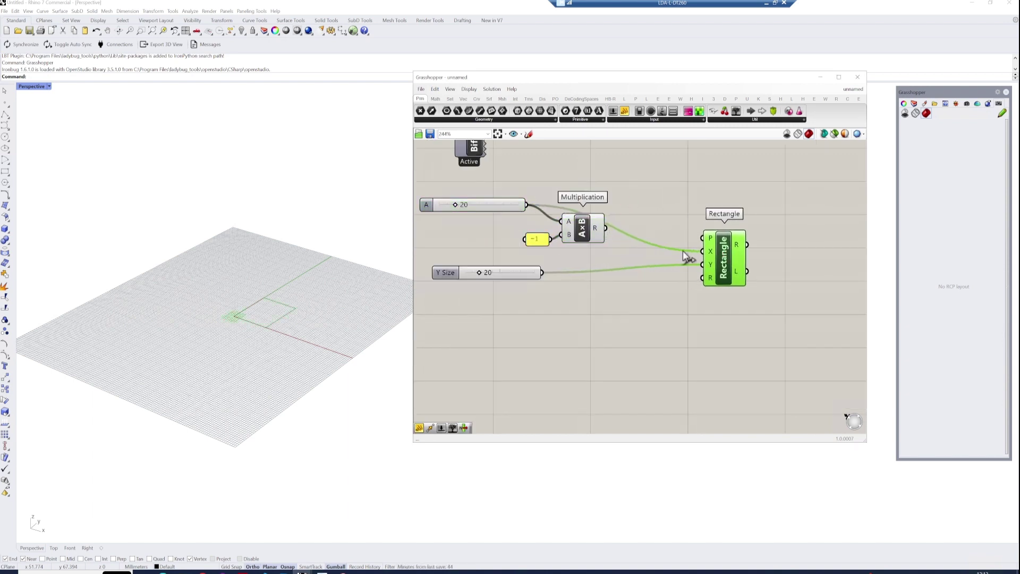
Duplicate the Multiplication component with its -1 panel and connect the Y size slider to the copy's A input.
left_click_drag(607, 252, 594, 312)
left_click(530, 298)
left_click_drag(541, 272, 572, 294)
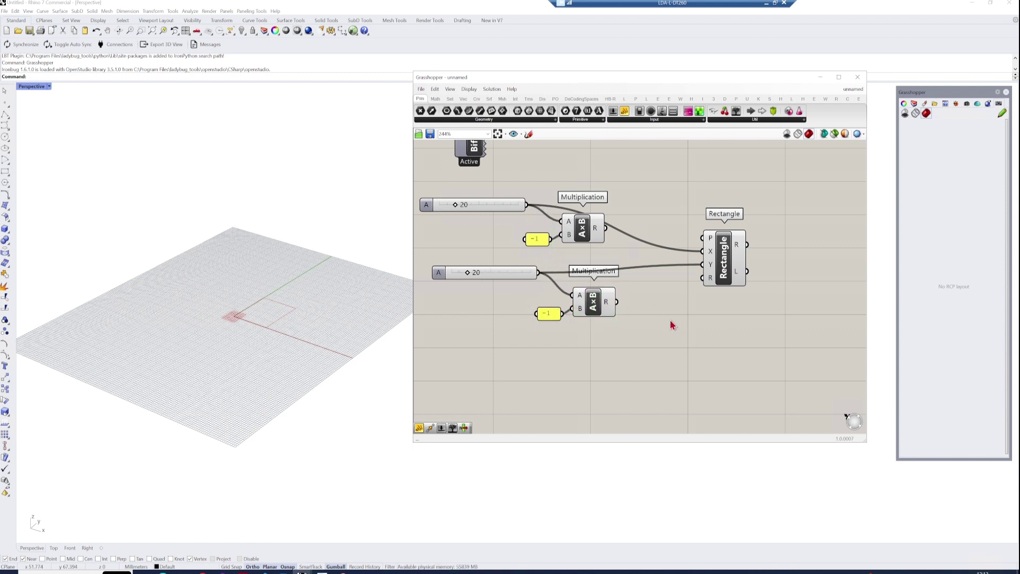
Add a Construct Domain component and duplicate it, placing one after each Multiplication component.
double_click(670, 321)
type("construct dom")
key("Return")
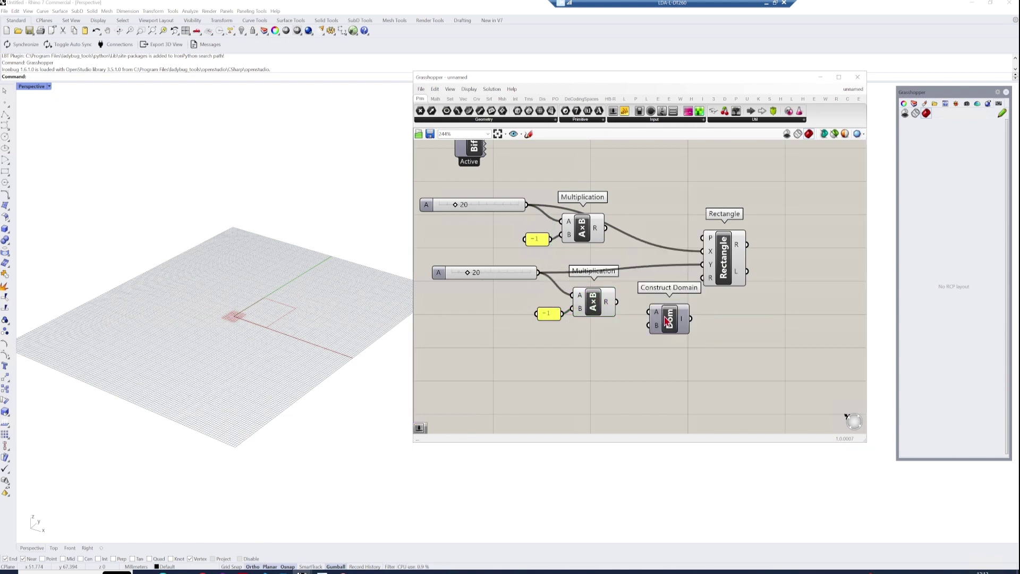
left_click_drag(668, 317, 650, 213, "alt")
Wire each size value and its negative into a Construct Domain, and feed the domains to the Rectangle's X and Y inputs.
left_click_drag(527, 204, 631, 206)
left_click_drag(605, 228, 702, 250)
left_click_drag(538, 273, 763, 246)
Rename the upper size slider as Length and the lower one as Width.
scroll(650, 339, "down", 2)
left_click_drag(497, 292, 488, 300)
right_click(488, 243)
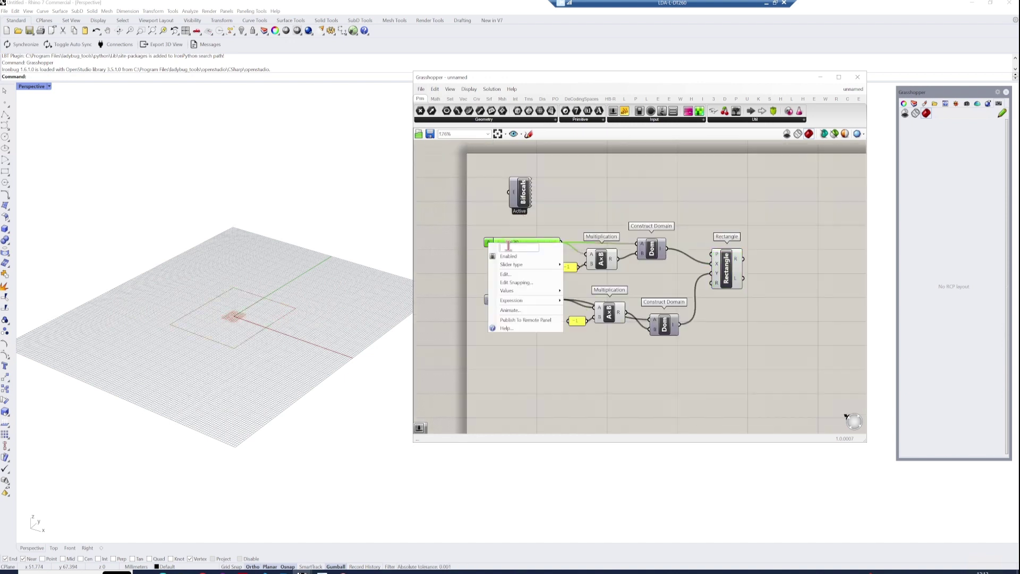
type("Length")
key("Return")
right_click(487, 299)
type("Wid")
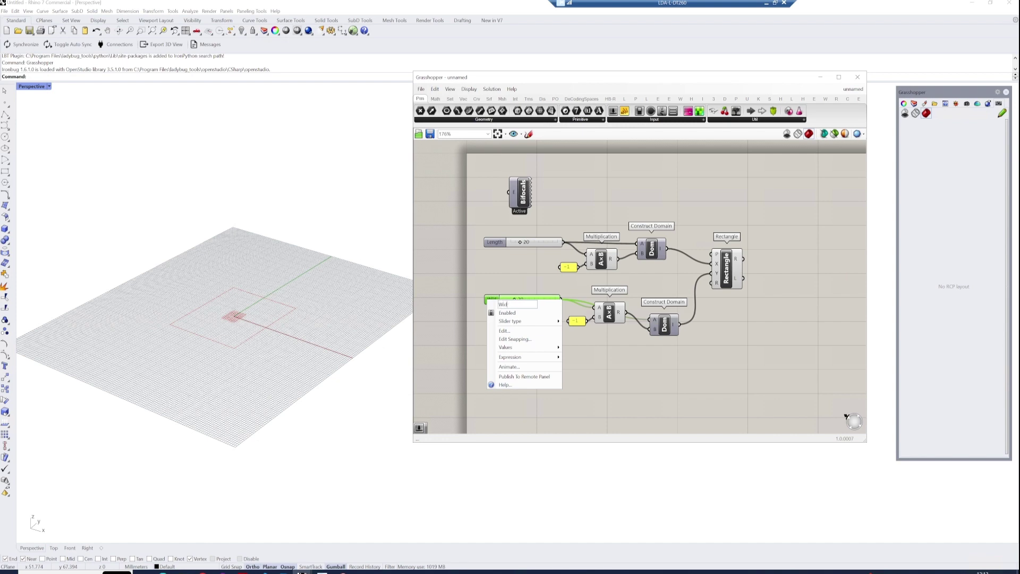
type("th")
key("Return")
Add a Series component to the canvas beyond the Rectangle component.
right_click_drag(809, 293, 731, 307)
scroll(731, 307, "up", 1)
double_click(728, 303)
type("series")
left_click(716, 292)
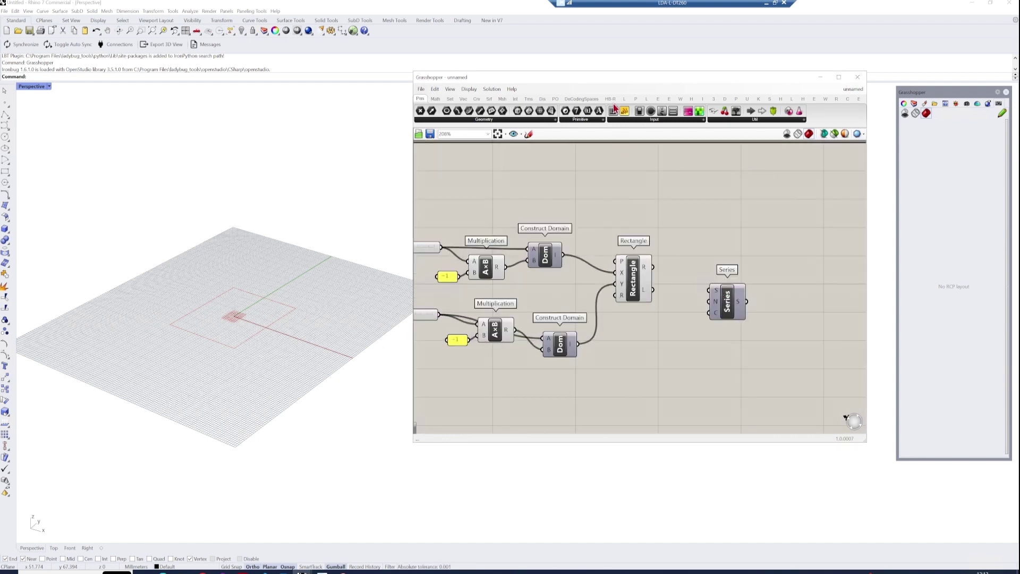
Enlarge the Grasshopper window and move the Series component farther from the Rectangle.
left_click_drag(613, 78, 519, 60)
left_click_drag(772, 424, 1003, 520)
scroll(292, 301, "up", 2)
left_click_drag(632, 284, 660, 273)
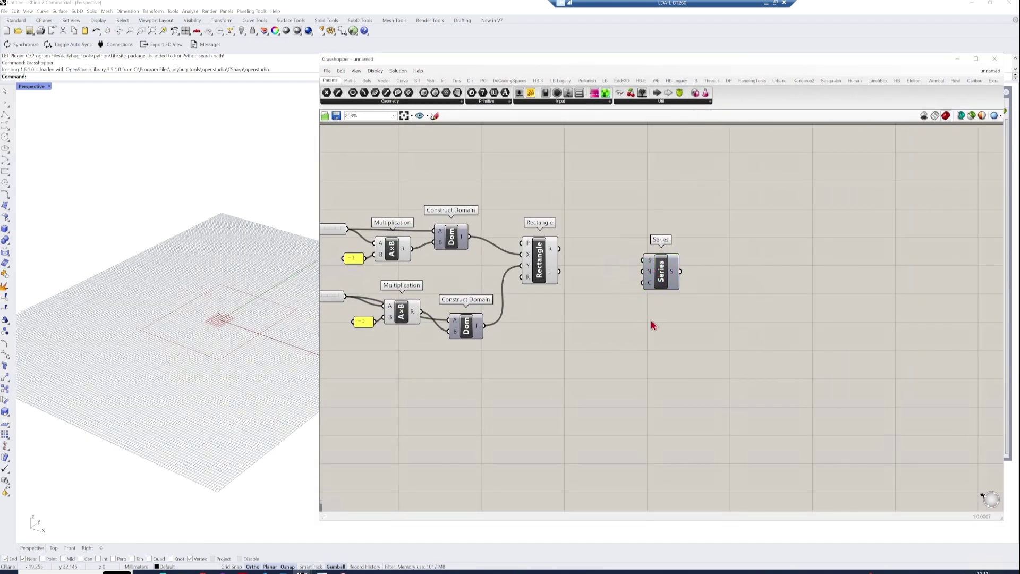
Create a number slider with value 4 near the Series component.
double_click(651, 320)
key("Escape")
double_click(612, 303)
type("4")
key("Return")
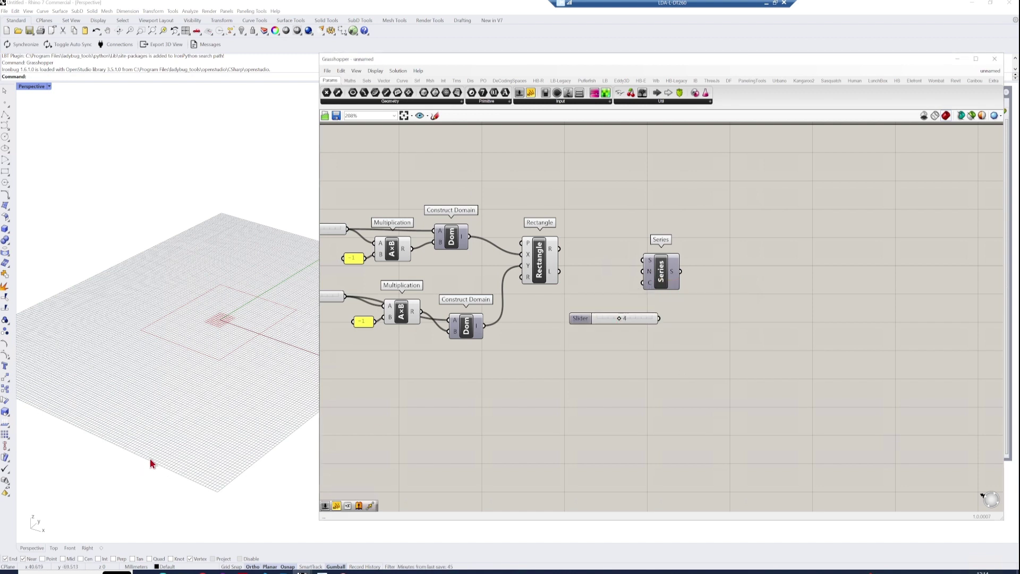
Set the Rhino document's model units to Meters.
left_click(154, 457)
type("Units")
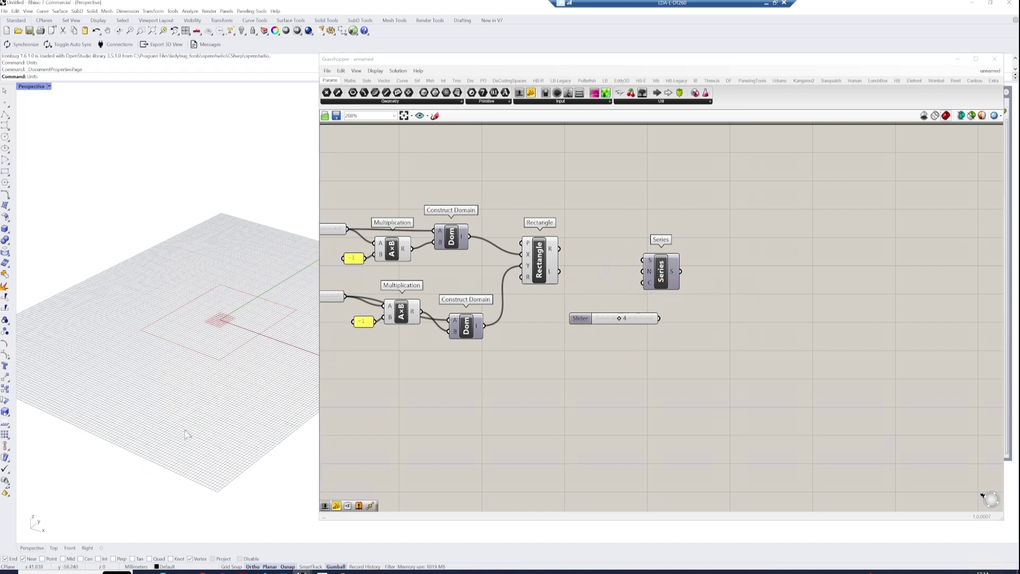
key("Return")
left_click(520, 170)
left_click(531, 203)
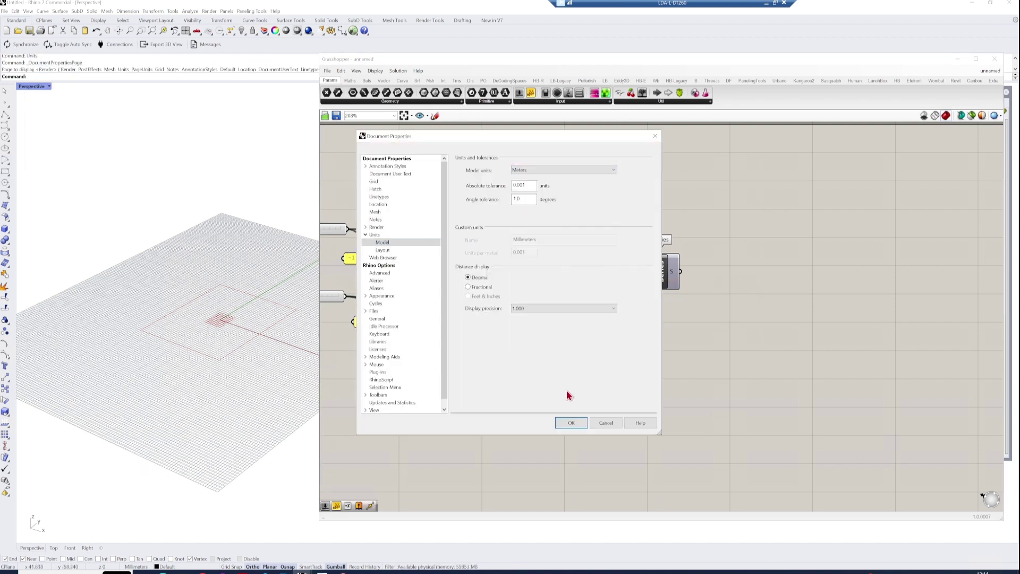
left_click(571, 422)
Rename the new slider as Floor Height and connect it to the Series component's N input.
right_click(604, 322)
type("Floor Height")
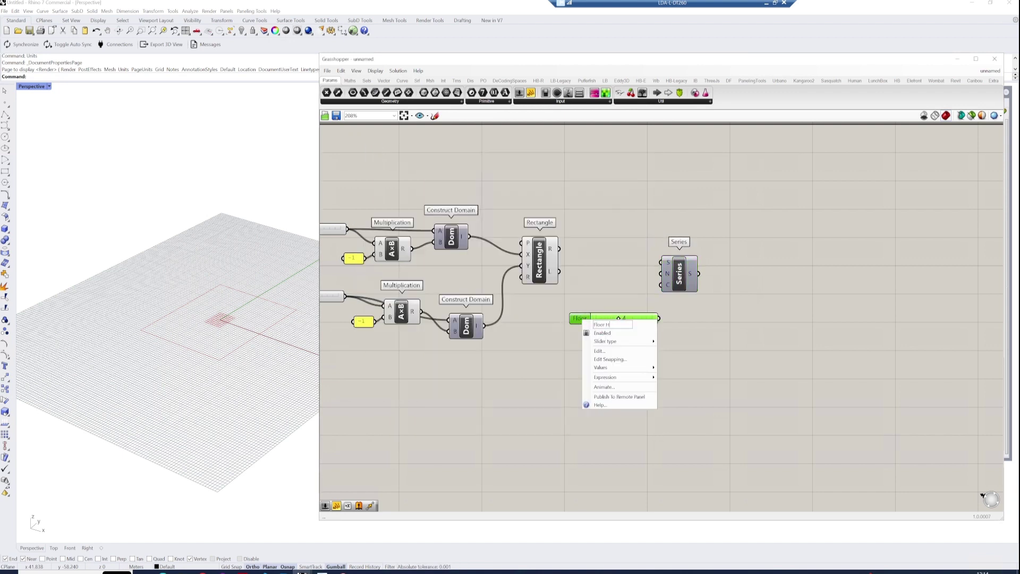
key("Return")
left_click_drag(666, 290, 693, 293)
left_click_drag(673, 318, 669, 279)
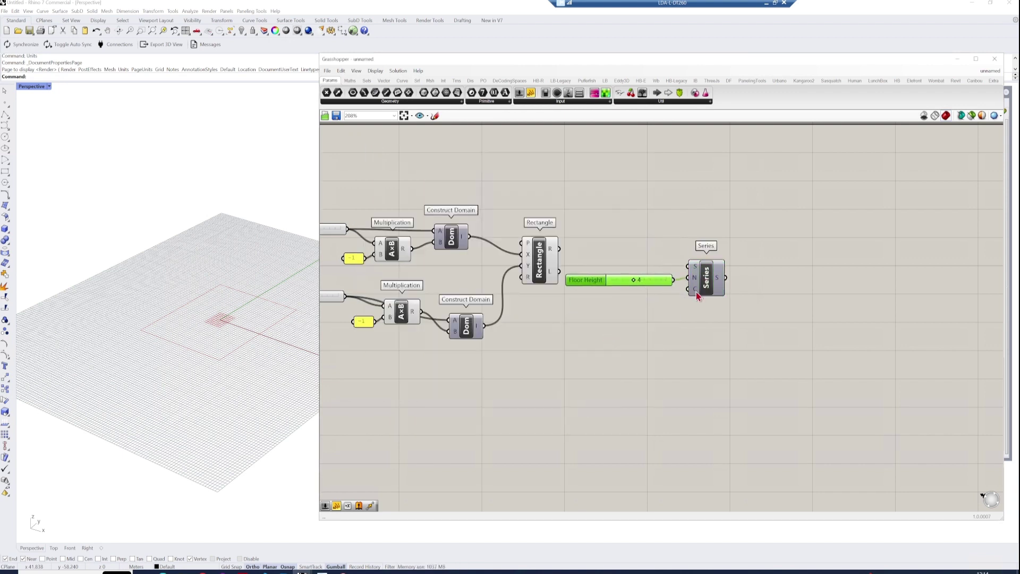
Create a slider with value 30 named "Floor no." and connect it to the Series component's C input.
double_click(640, 339)
type("30")
key("Return")
right_click(608, 339)
left_click(628, 344)
type("Floor no")
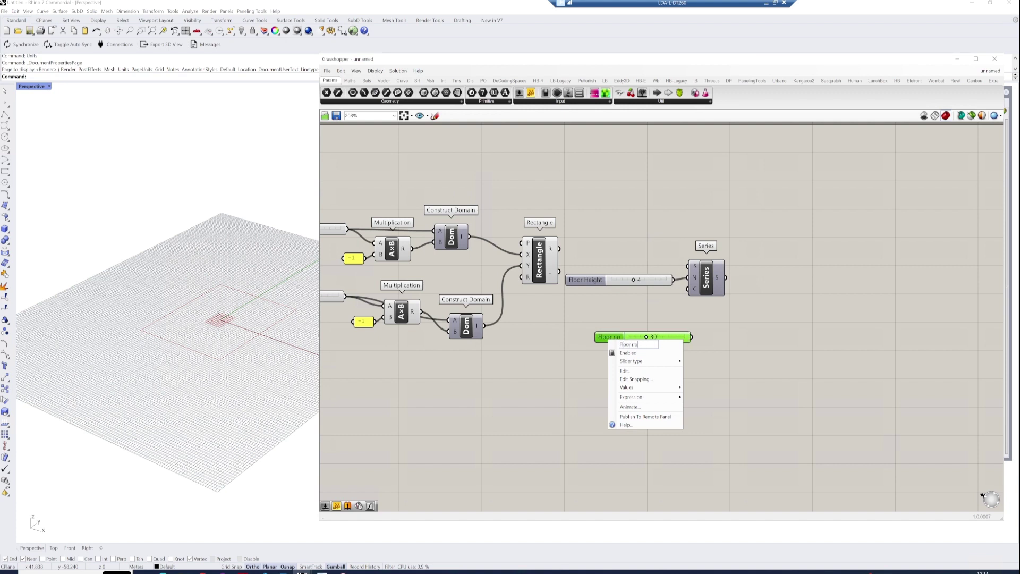
type(".")
key("Return")
left_click_drag(693, 337, 752, 285)
Create a slider with value 6 named "Ground floor height" and connect it to the Series component's S input.
double_click(659, 244)
type("6")
key("Return")
left_click_drag(661, 281, 679, 298)
right_click(599, 280)
left_click_drag(642, 248, 635, 283)
left_click(613, 284)
type("Ground floor height")
key("Return")
left_click_drag(699, 283, 734, 273)
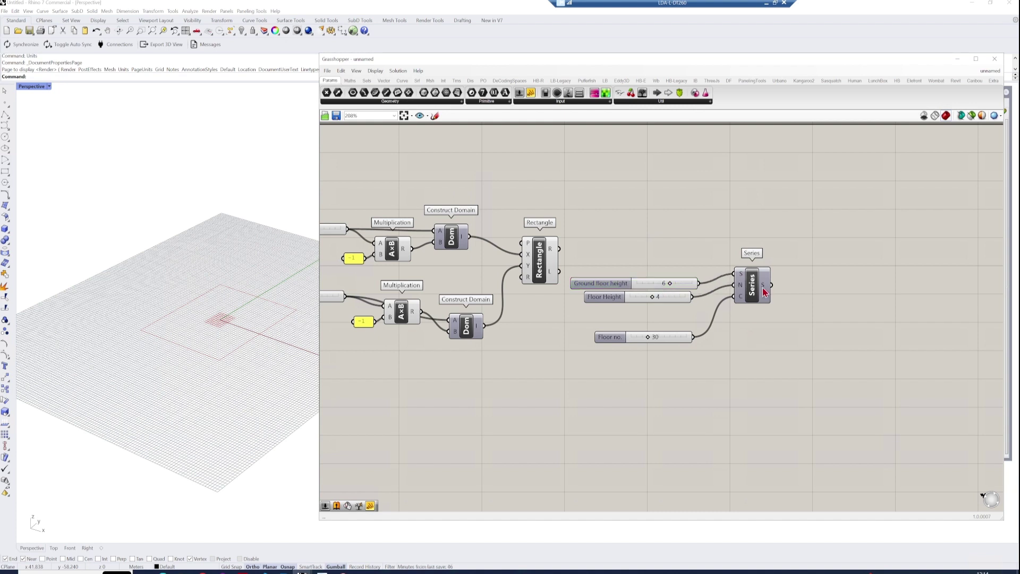
Add a Panel, connect the Series output to it and enlarge it to show the list of floor levels.
double_click(796, 293)
type("panel")
left_click(800, 284)
left_click_drag(815, 291, 876, 285)
left_click_drag(772, 285, 812, 287)
left_click_drag(854, 316, 857, 440)
left_click_drag(821, 289, 841, 278)
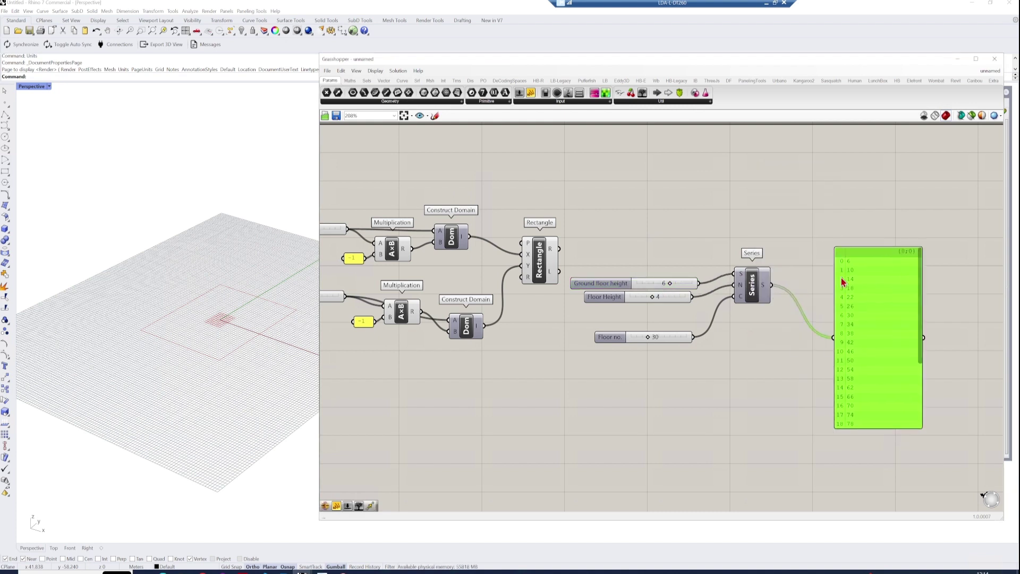
Add an Insert Items component above the panel and connect the Series output to its list input.
double_click(763, 213)
type("insert")
left_click(756, 206)
left_click_drag(760, 213, 797, 206)
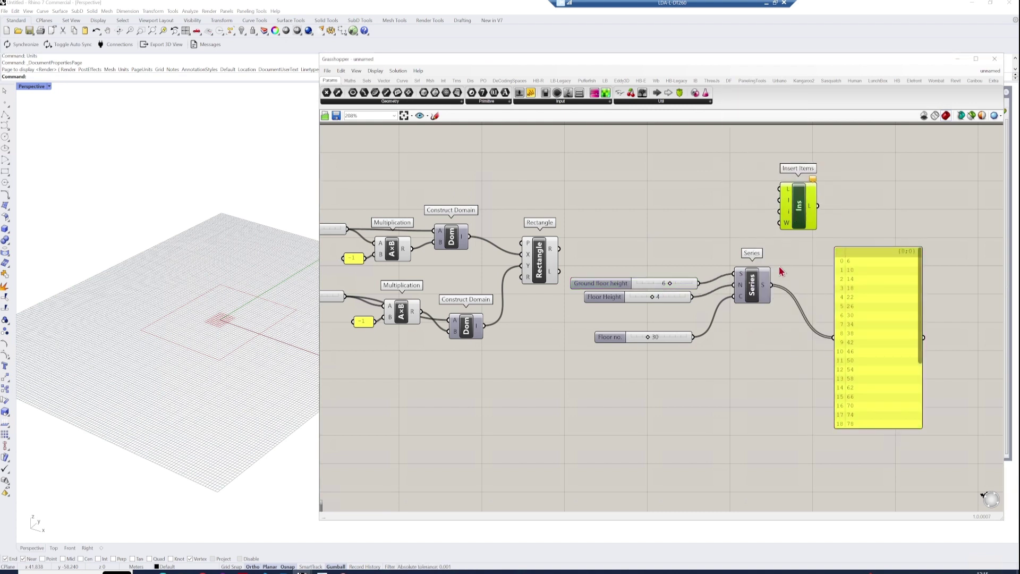
left_click_drag(772, 285, 782, 189)
Create a panel containing 0 and connect it to the Insert Items component's indices input.
double_click(711, 215)
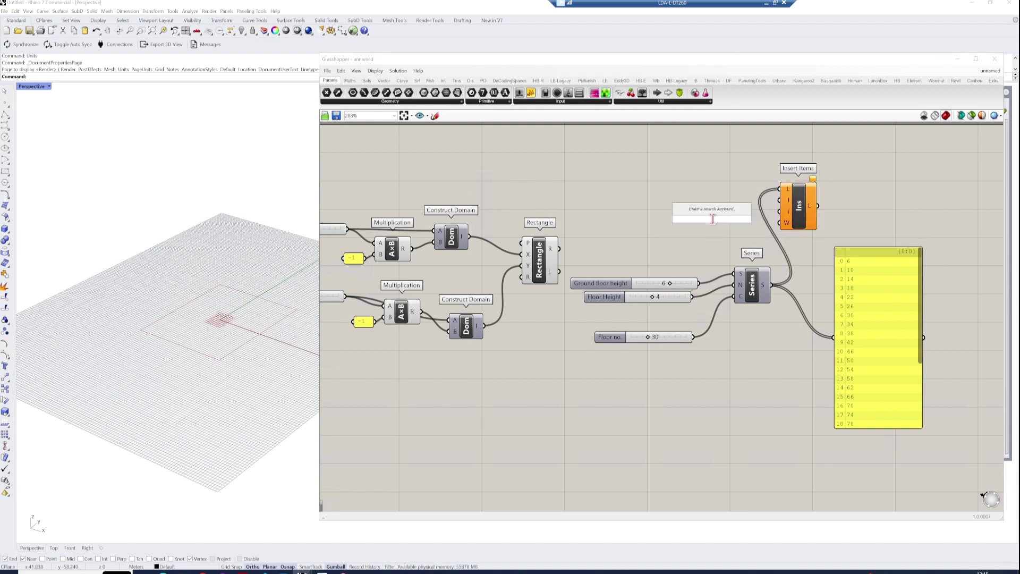
type("0")
key("Return")
left_click_drag(721, 218, 780, 212)
Create a slider with value 5 connected to the Insert Items component's item input.
double_click(696, 189)
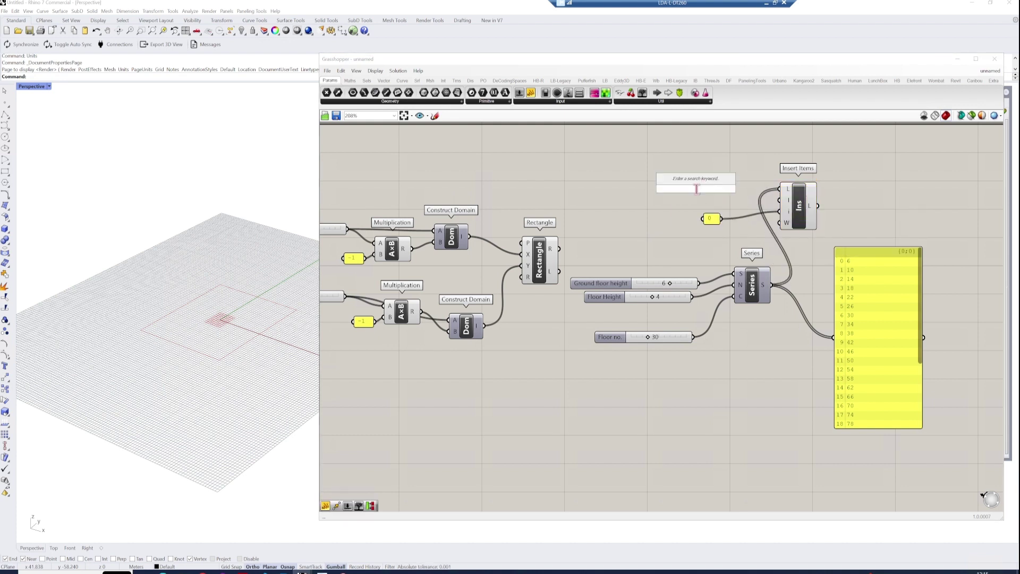
type("5")
key("Return")
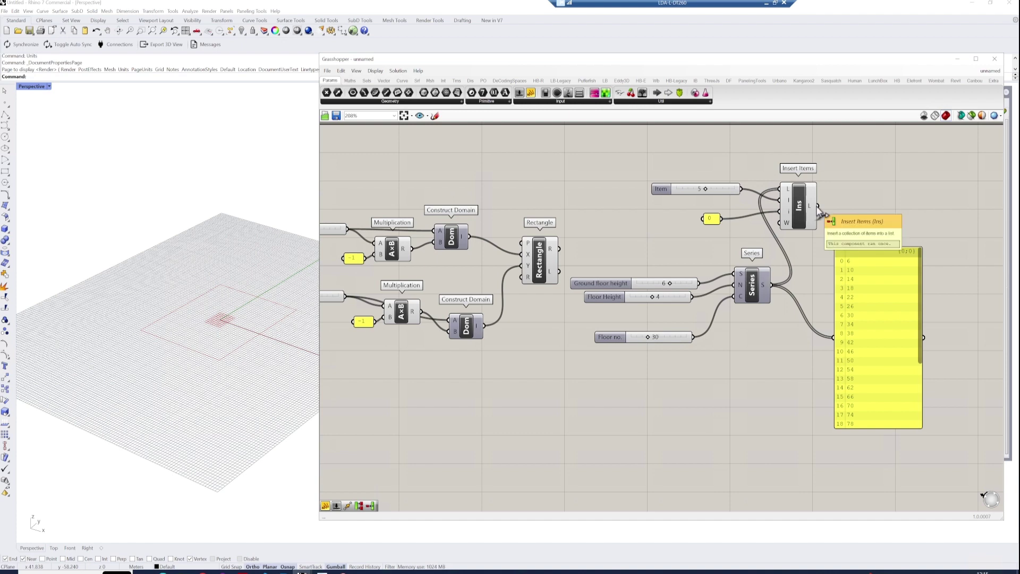
Connect the Insert Items output to the floor level panel and feed its item input from the 0 panel instead of the slider.
left_click_drag(818, 205, 840, 307)
left_click_drag(844, 303, 873, 267)
left_click_drag(705, 190, 779, 200)
left_click(663, 189)
key("Delete")
Move the floor level panel away and place Insert Items with its 0 panel to the right of the Series component.
right_click_drag(802, 239, 711, 233)
left_click_drag(843, 278, 932, 266)
left_click_drag(737, 229, 624, 199)
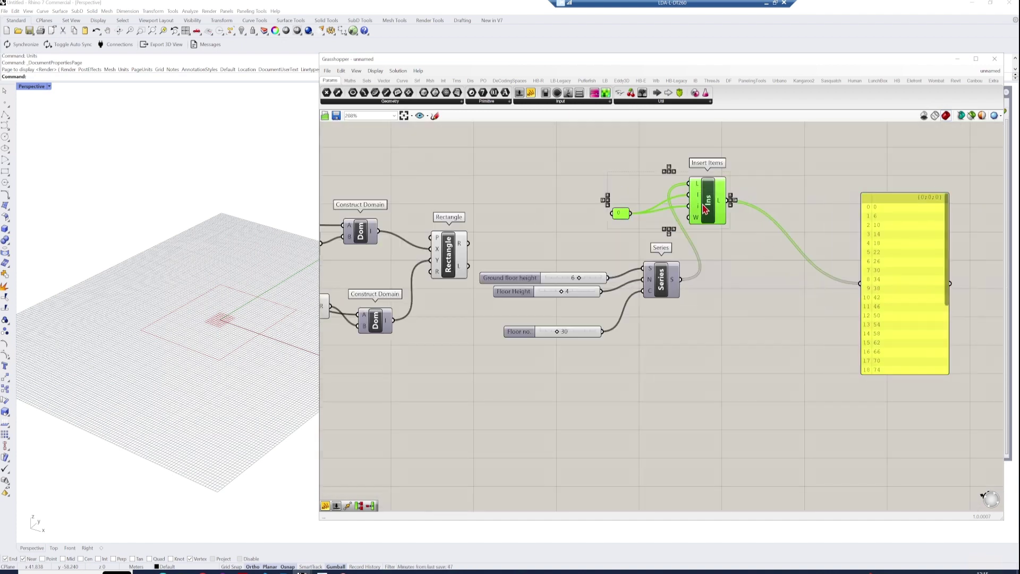
left_click_drag(704, 209, 781, 316)
left_click(709, 234)
left_click_drag(537, 59, 489, 41)
Add a Move component above the Series and connect the Rectangle output to its geometry input.
double_click(470, 215)
type("ext")
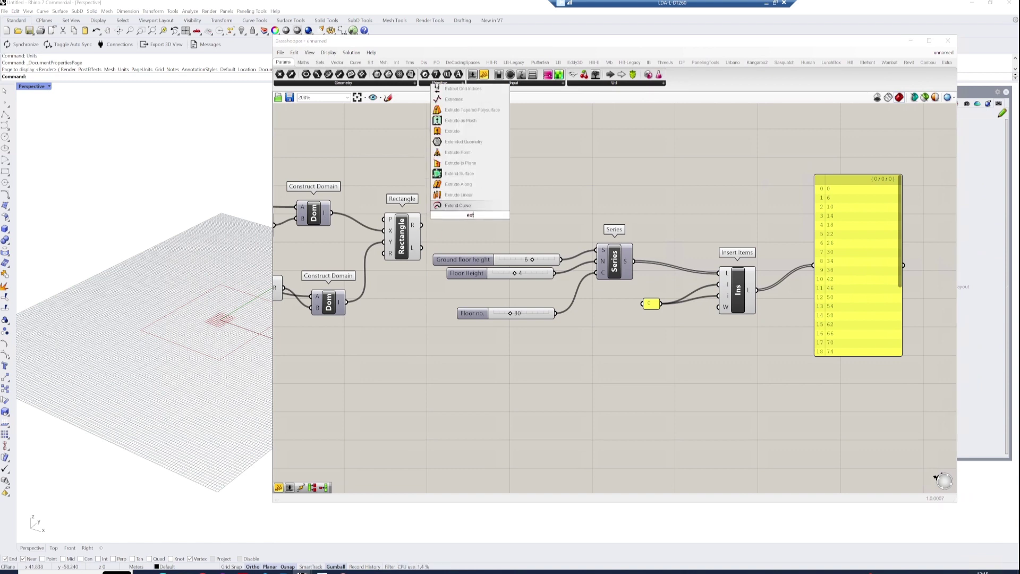
double_click(459, 232)
type("move")
key("Return")
left_click_drag(472, 228, 547, 195)
left_click_drag(421, 225, 516, 193)
left_click_drag(535, 200, 651, 179)
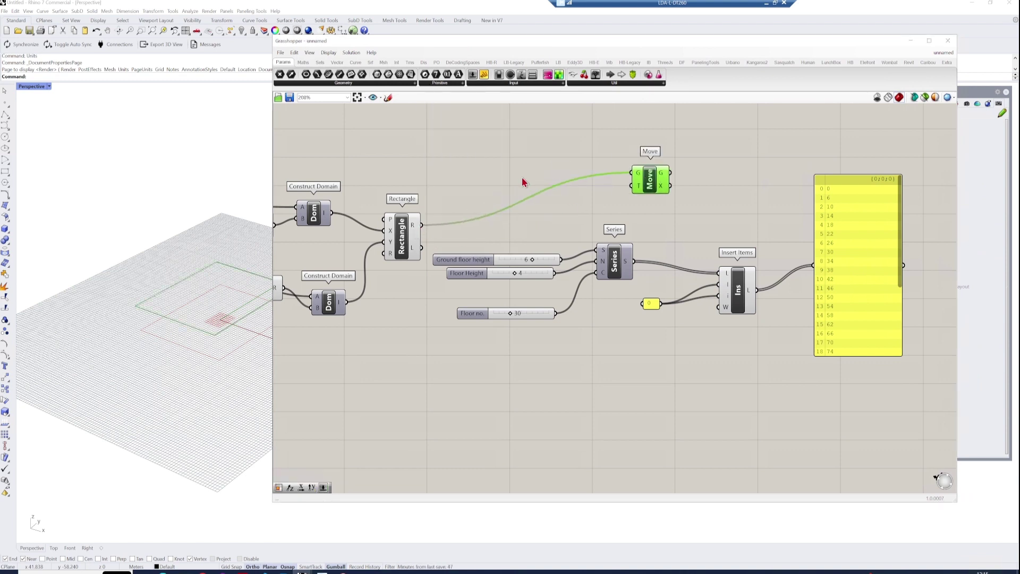
Add a Unit Z component driven by the Insert Items output and connect it to the Move component's T input.
double_click(508, 156)
type("unit z")
key("Return")
left_click_drag(520, 165, 631, 186)
left_click_drag(757, 291, 572, 190)
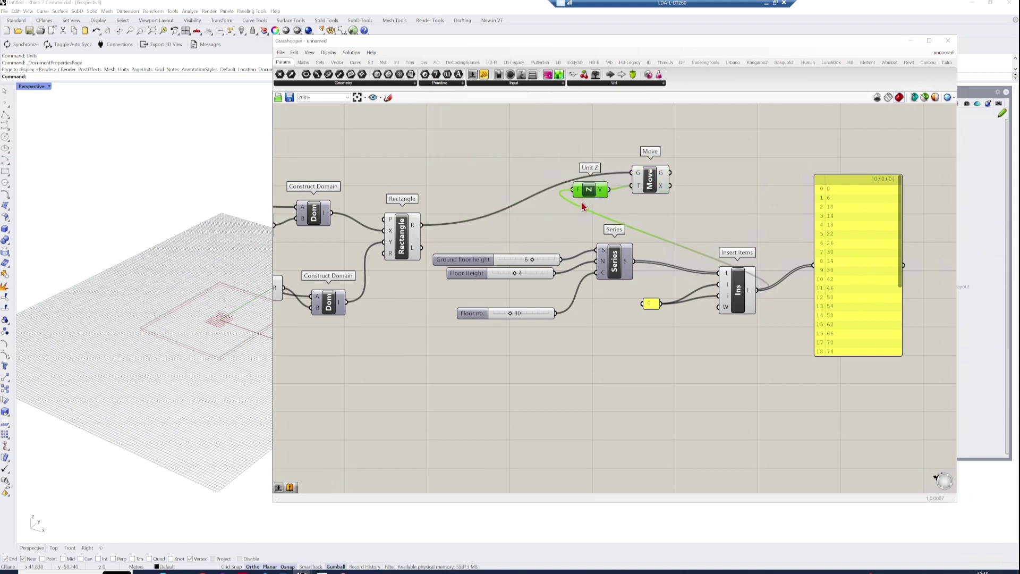
Delete the floor level panel and place the Unit Z and Move components to the right of Insert Items.
scroll(169, 313, "down", 6)
scroll(178, 161, "up", 4)
left_click(852, 291)
key("Delete")
left_click_drag(549, 140, 688, 213)
left_click_drag(654, 183, 878, 221)
left_click(717, 240)
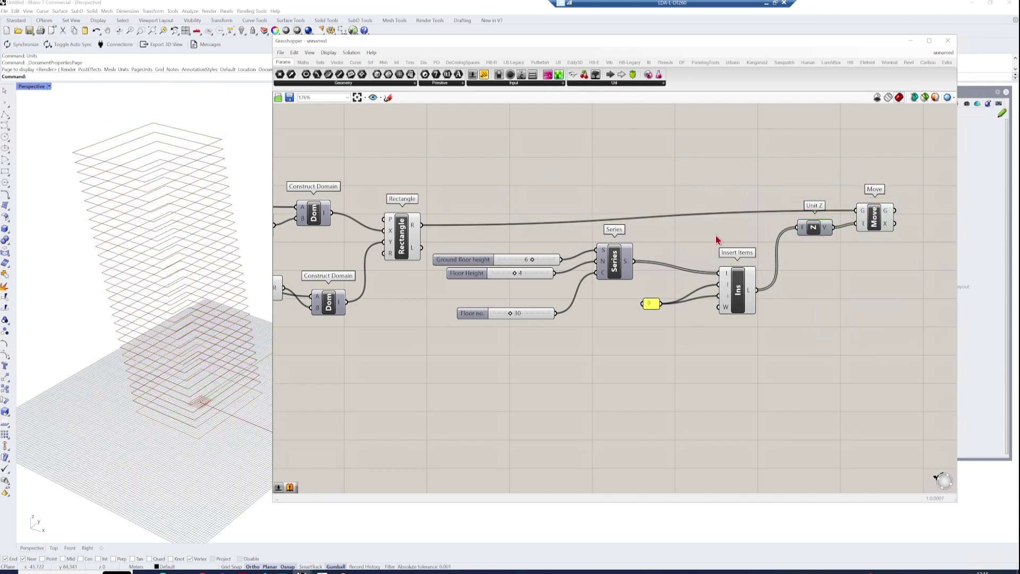
Add a Rotate component after Move and connect the moved geometry to its geometry input.
scroll(716, 239, "down", 3)
double_click(851, 241)
type("rotate")
left_click(856, 230)
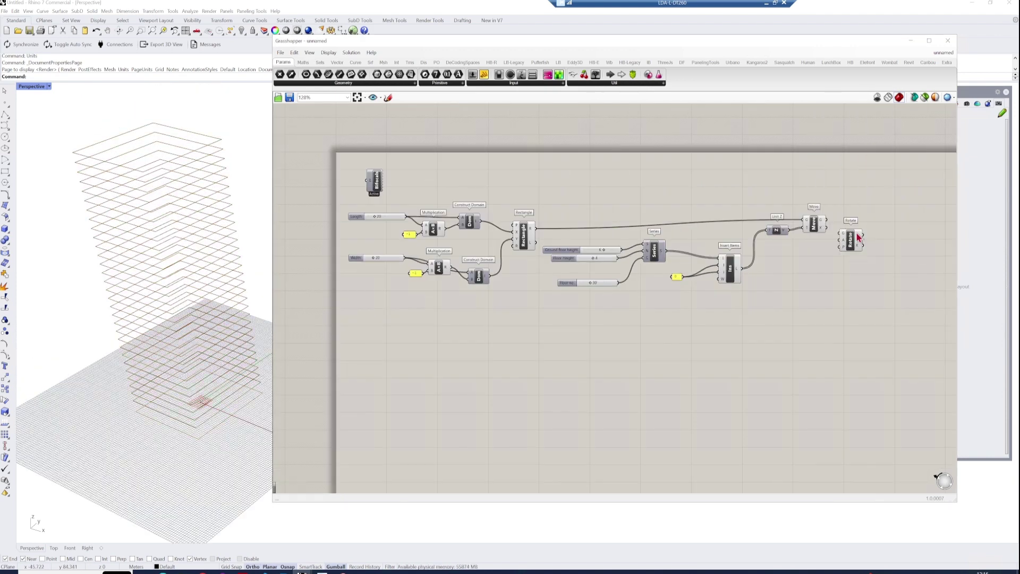
scroll(857, 231, "up", 3)
left_click_drag(814, 215, 867, 246)
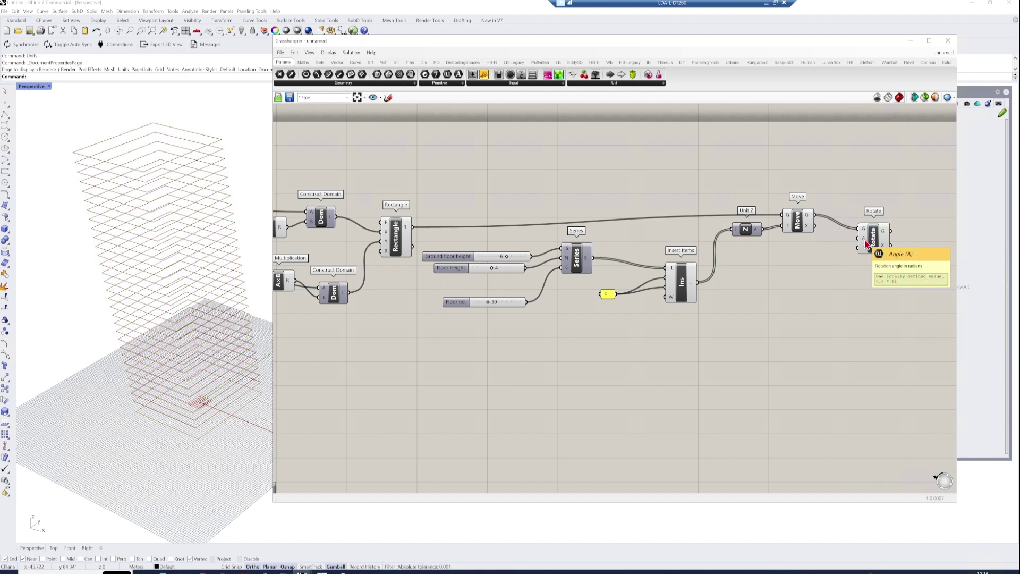
Add a Range component below Insert Items and connect the Floor no. slider to its N input.
double_click(515, 330)
type("range")
key("Return")
left_click_drag(514, 330, 604, 351)
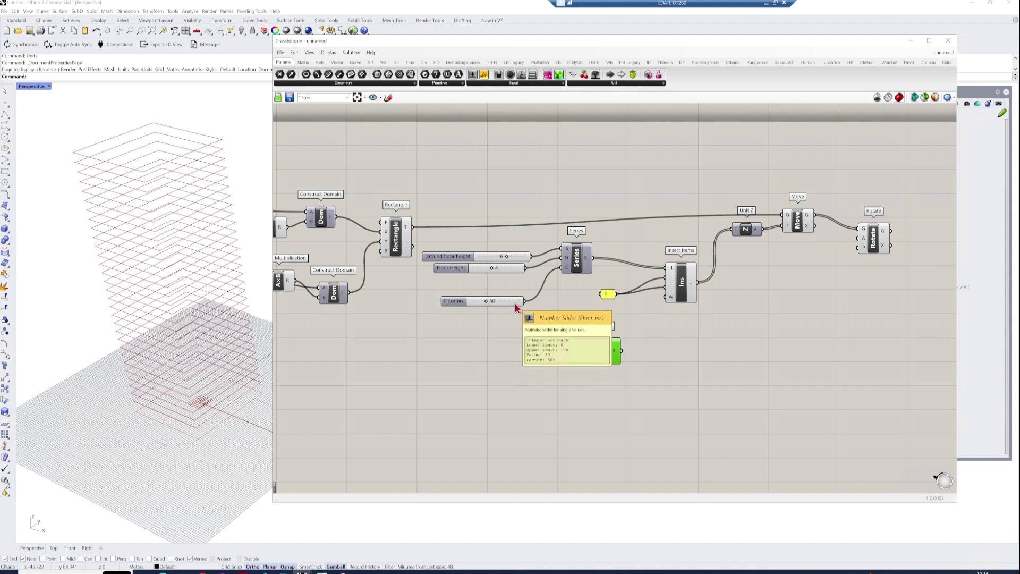
left_click_drag(524, 301, 592, 356)
Apply an expression to the Range component's N input that subtracts one from the floor count.
right_click(594, 357)
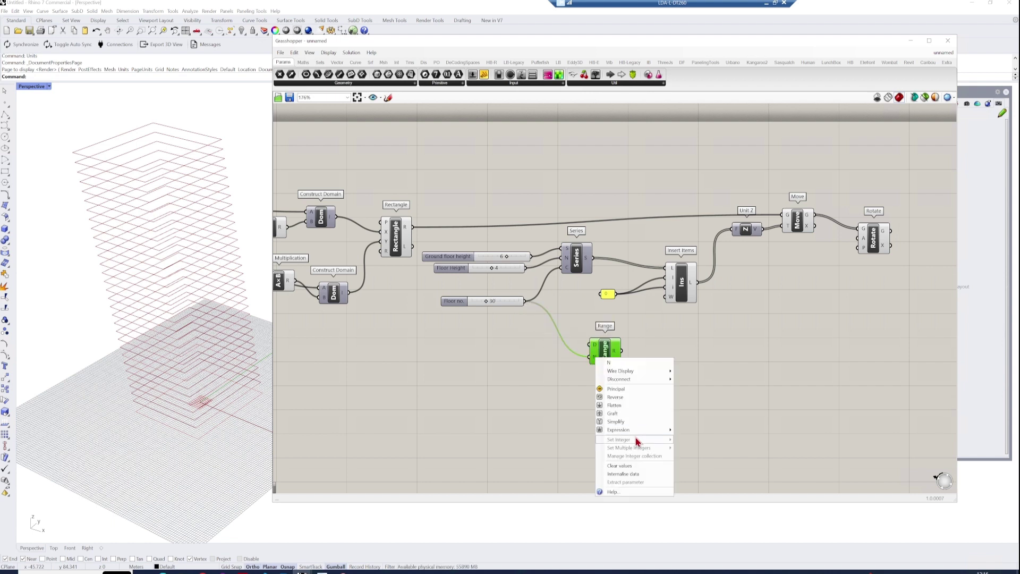
key("Escape")
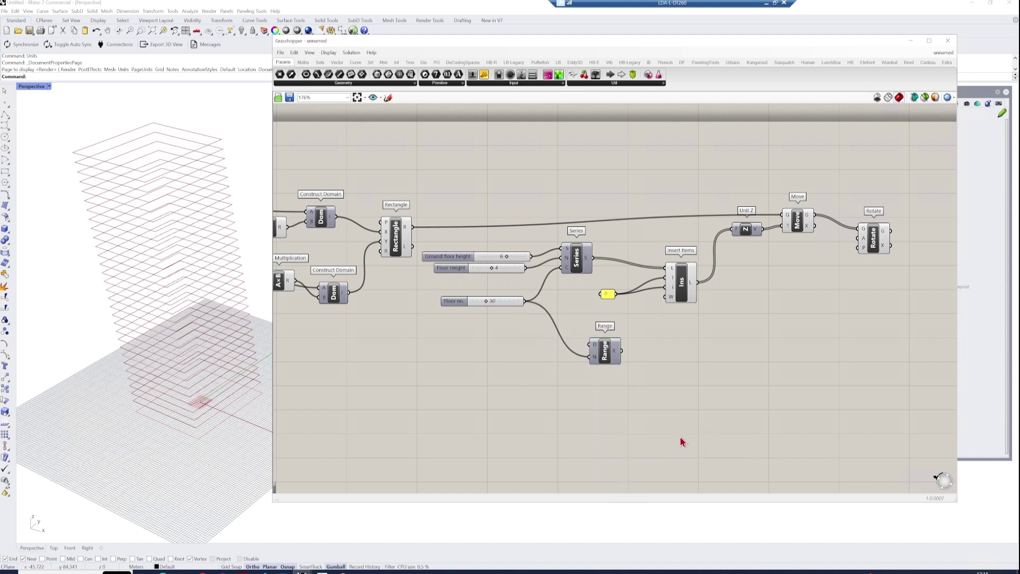
right_click(595, 362)
mouse_move(655, 430)
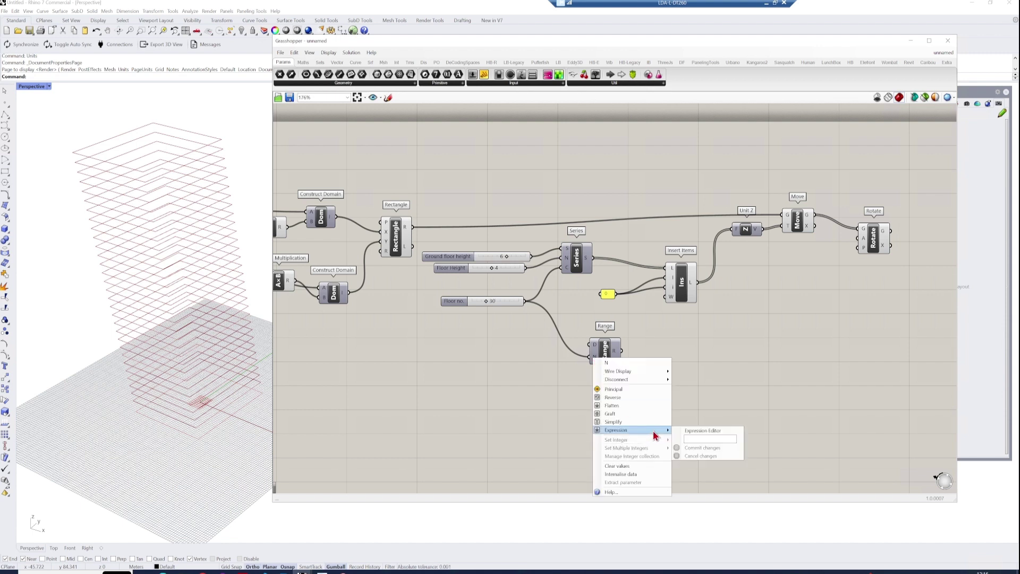
left_click(699, 439)
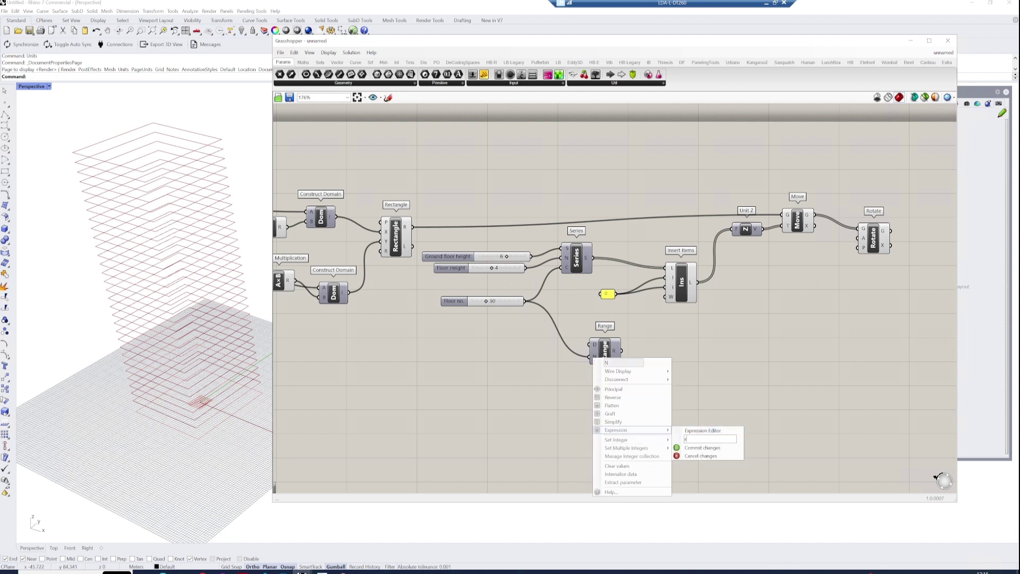
left_click(702, 447)
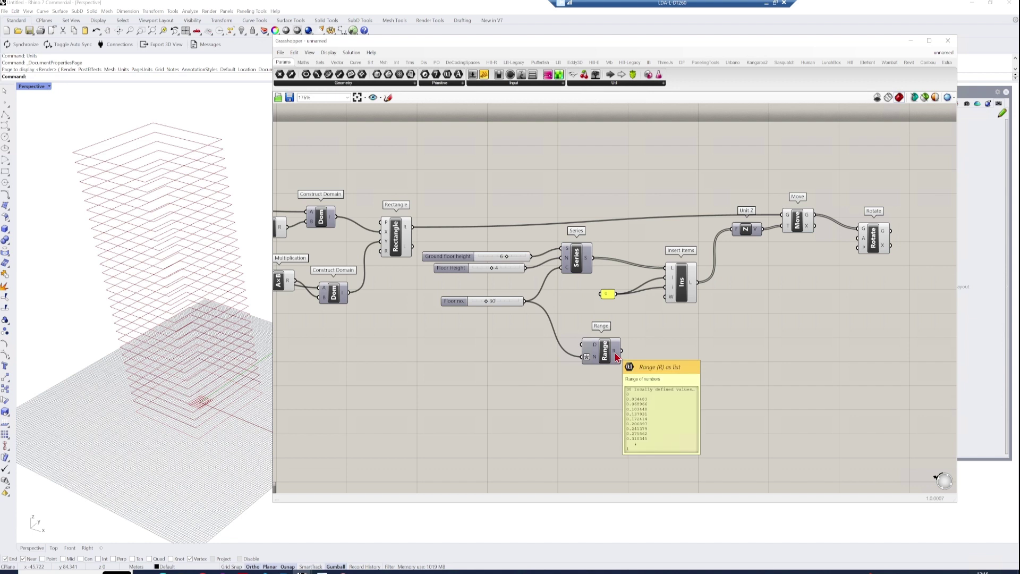
Add a Panel, connect the Range output to it and enlarge it to show the list of values.
left_click_drag(617, 359, 625, 372)
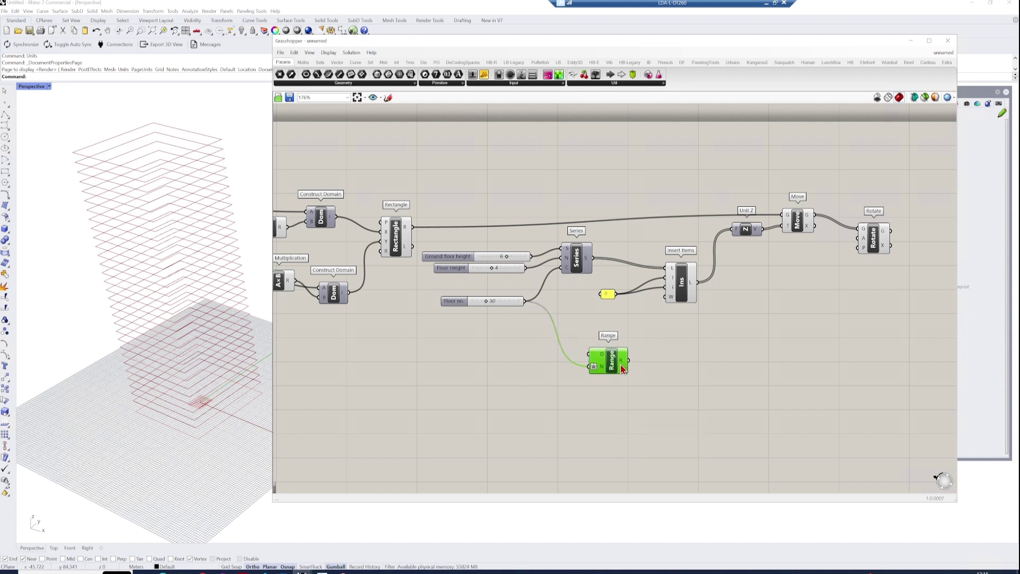
double_click(692, 348)
type("panel")
left_click(685, 338)
left_click_drag(629, 363, 659, 349)
left_click(693, 383)
left_click_drag(688, 353, 692, 462)
left_click_drag(698, 425, 709, 463)
Add a Multiplication component with the Range output as A and a new slider with value 180 as B.
double_click(727, 341)
type("mul")
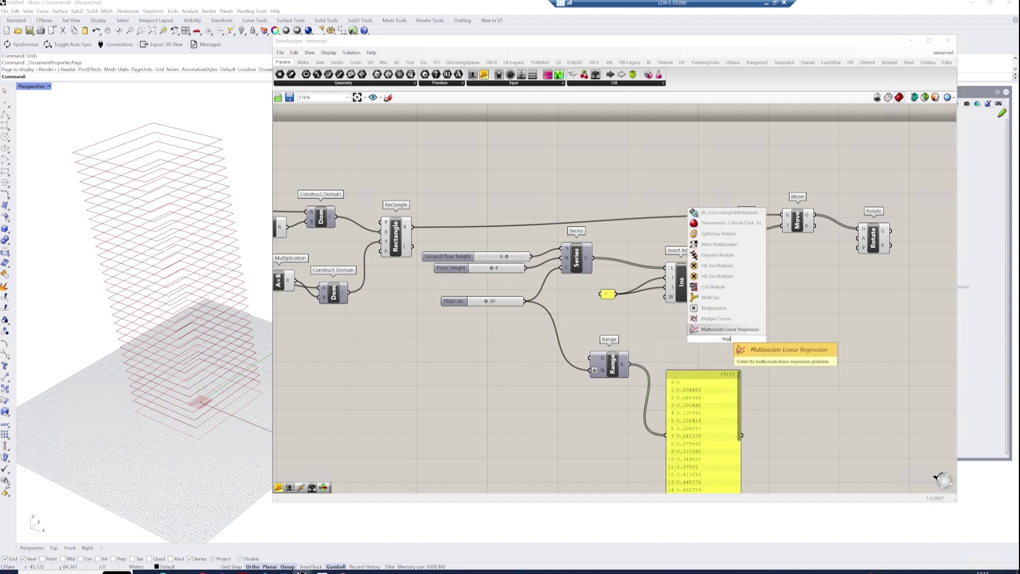
left_click(728, 329)
left_click_drag(630, 364, 739, 340)
double_click(693, 351)
type("180")
key("Return")
Connect the Multiplication result to the panel to check the angles, and delete the panel.
left_click_drag(732, 404, 873, 353)
left_click_drag(770, 336, 810, 377)
mouse_move(846, 452)
left_mouse_down()
mouse_move(858, 501)
mouse_move(846, 447)
left_mouse_up()
key("Delete")
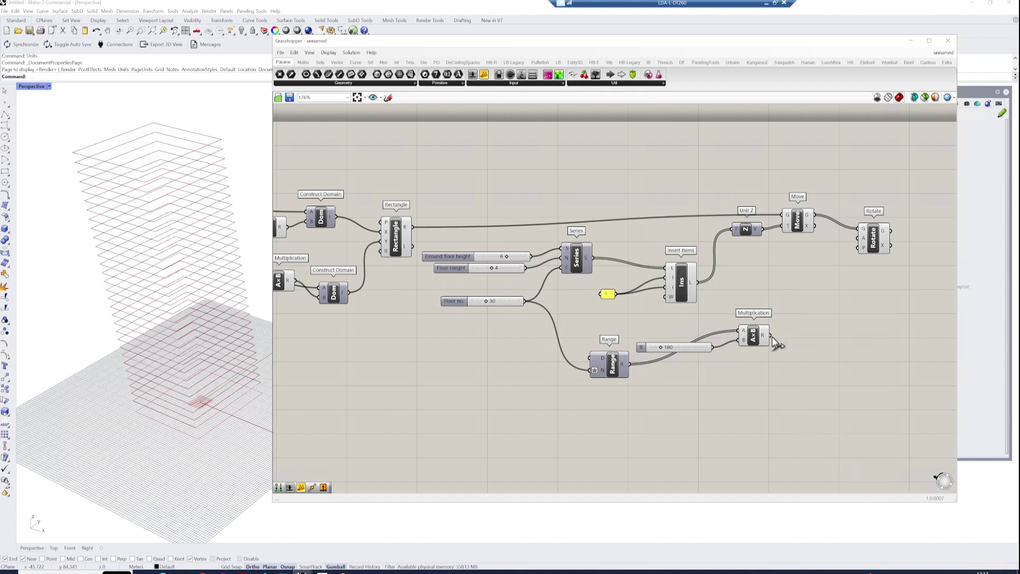
Connect the Multiplication result to the Rotate component's angle input and set that input to degrees.
left_click_drag(771, 335, 861, 241)
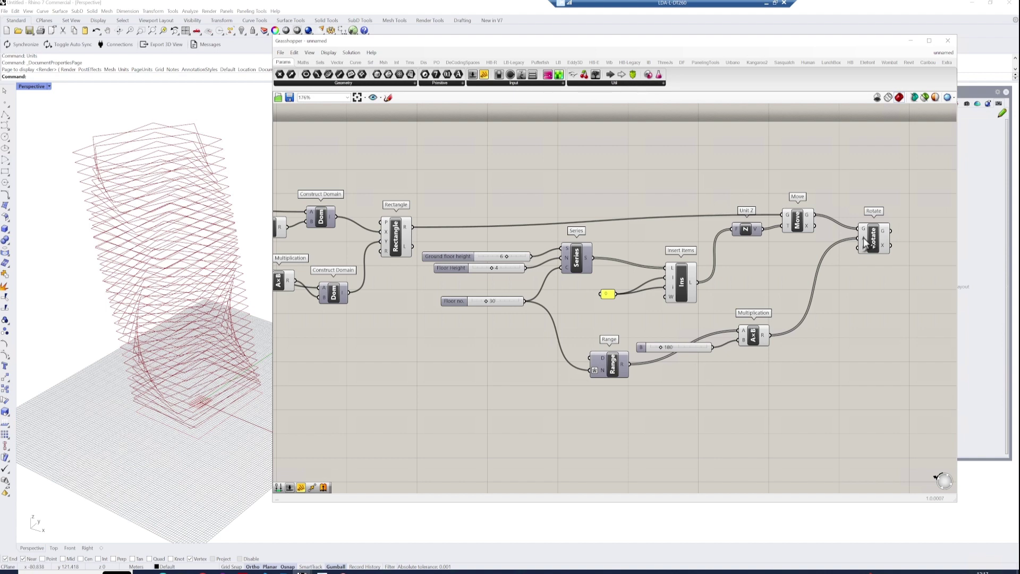
right_click(864, 241)
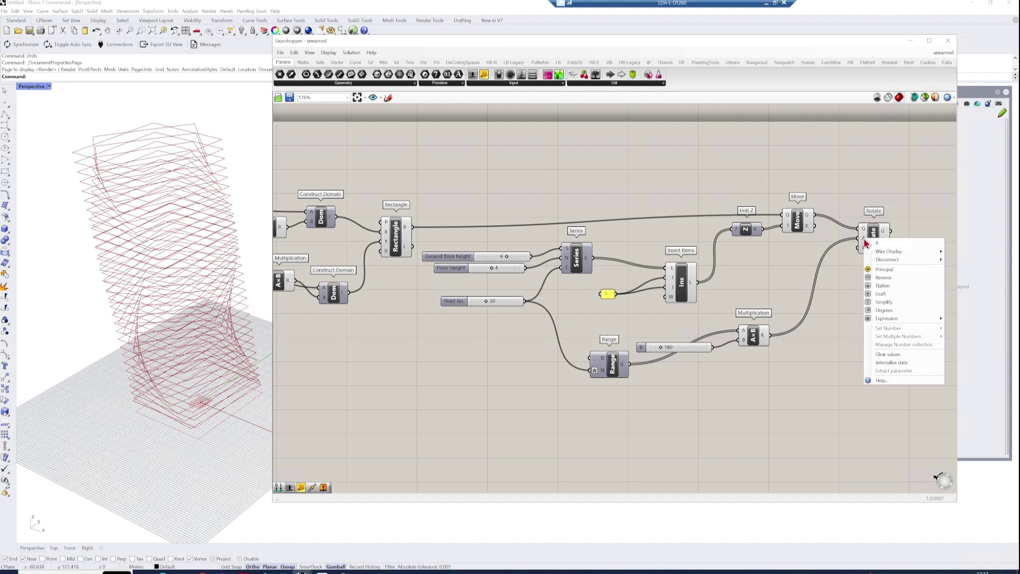
left_click(884, 310)
Turn off the preview of all components upstream of Rotate.
scroll(743, 325, "down", 1)
left_click_drag(787, 397, 327, 195)
right_click(354, 169)
left_click(365, 182)
Set the rotation angle slider to 163 and move the Range component slightly down.
left_click(842, 257)
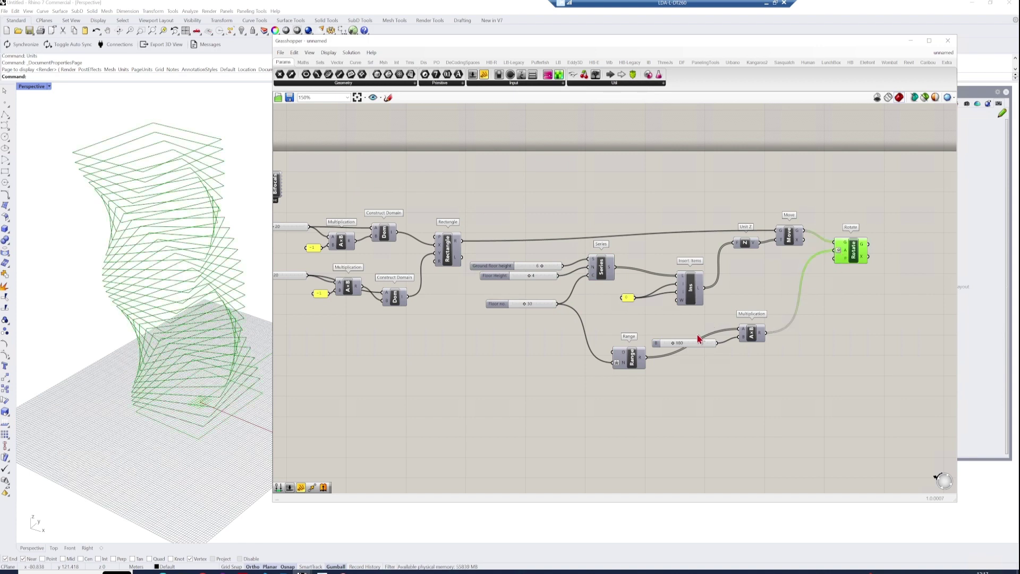
left_click_drag(676, 346, 625, 370)
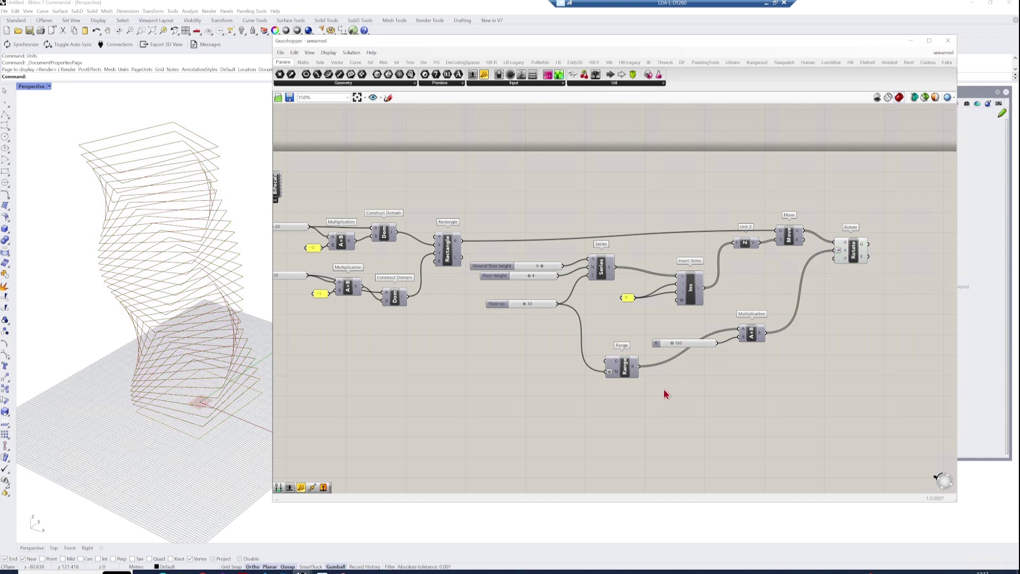
Add a Graph Mapper below the Range component and set its graph type to Conic.
double_click(667, 397)
type("graph")
left_click(664, 387)
right_click(681, 398)
mouse_move(709, 487)
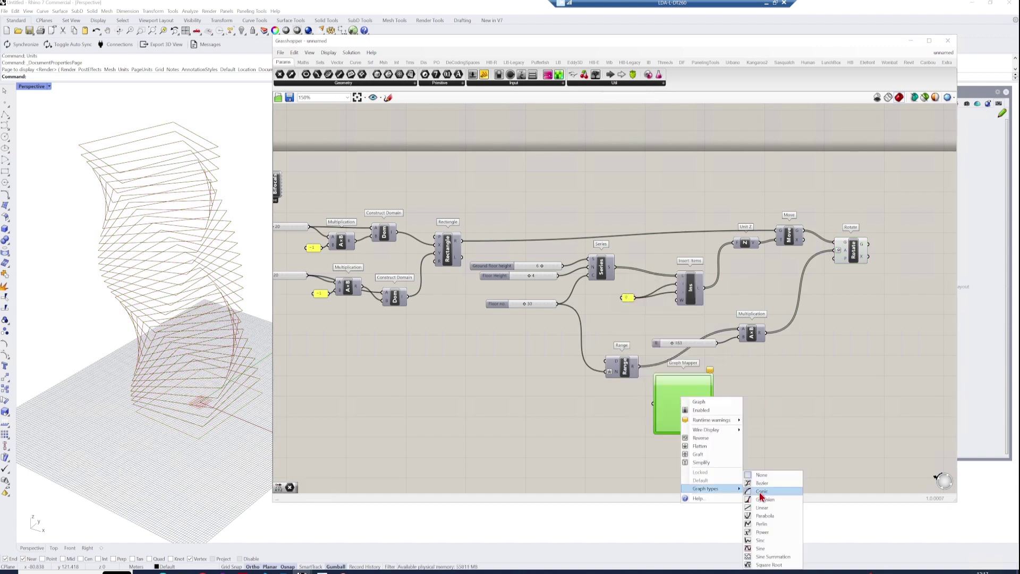
left_click(762, 494)
Wire the Graph Mapper between Range and the Multiplication's A input and adjust its curve to a nearly straight diagonal.
left_click_drag(625, 367, 653, 403)
left_click_drag(714, 404, 739, 330)
mouse_move(679, 398)
left_mouse_down()
mouse_move(676, 423)
mouse_move(674, 413)
left_mouse_up()
left_click(745, 284)
left_click_drag(853, 251, 864, 249)
Add a Loft component to the right of the Rotate component.
scroll(830, 278, "down", 3)
double_click(800, 287)
type("loft")
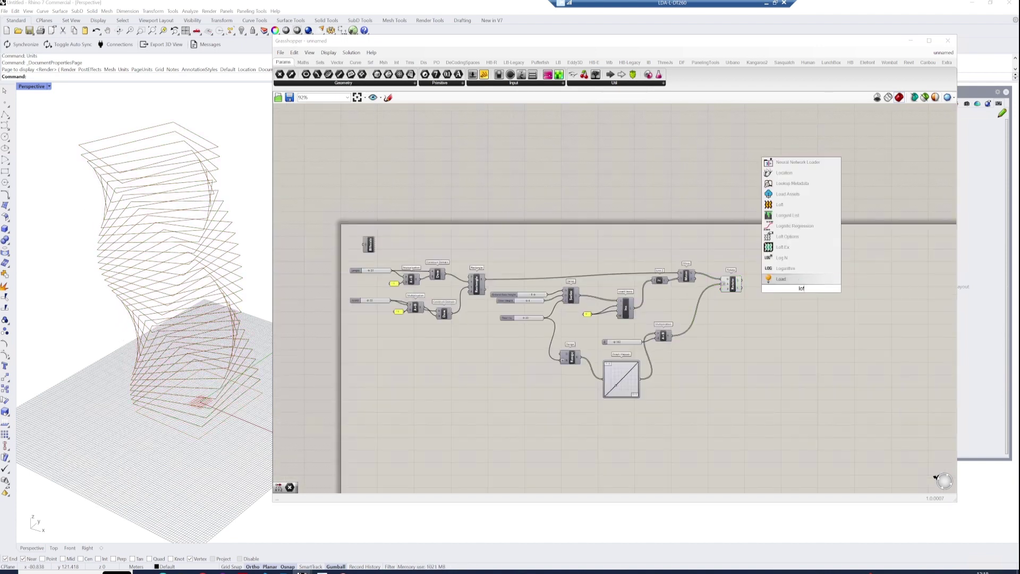
left_click(795, 279)
scroll(795, 281, "up", 7)
left_click_drag(816, 304, 758, 289)
Connect the rotated floor curves to Loft and feed its output into a new Cap Holes component.
left_click_drag(625, 278, 850, 287)
type("cap")
key("Return")
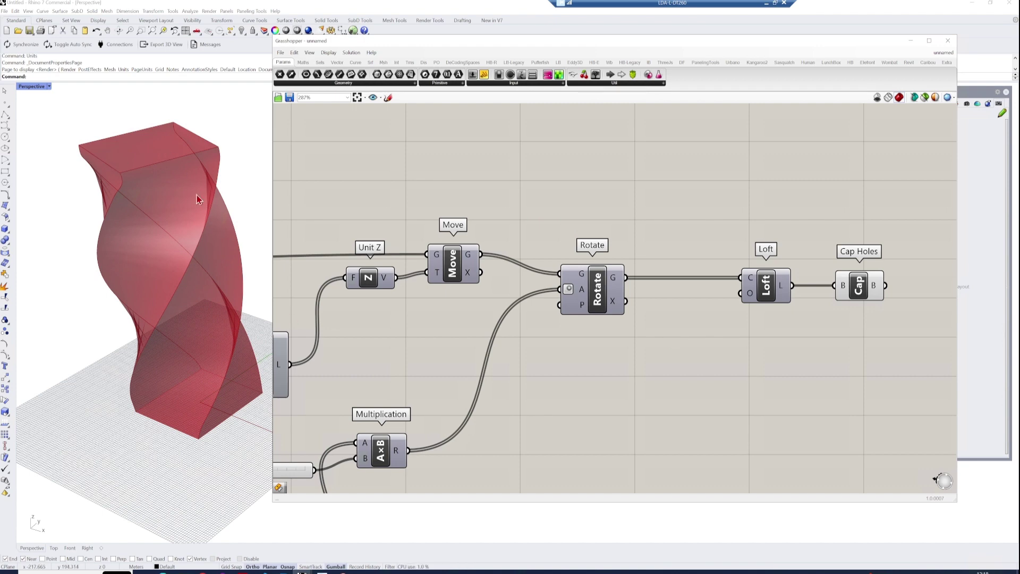
Add a Split Brep Multiple component with the Cap Holes output as B and the rotated floor curves as C.
double_click(690, 328)
type("split brep")
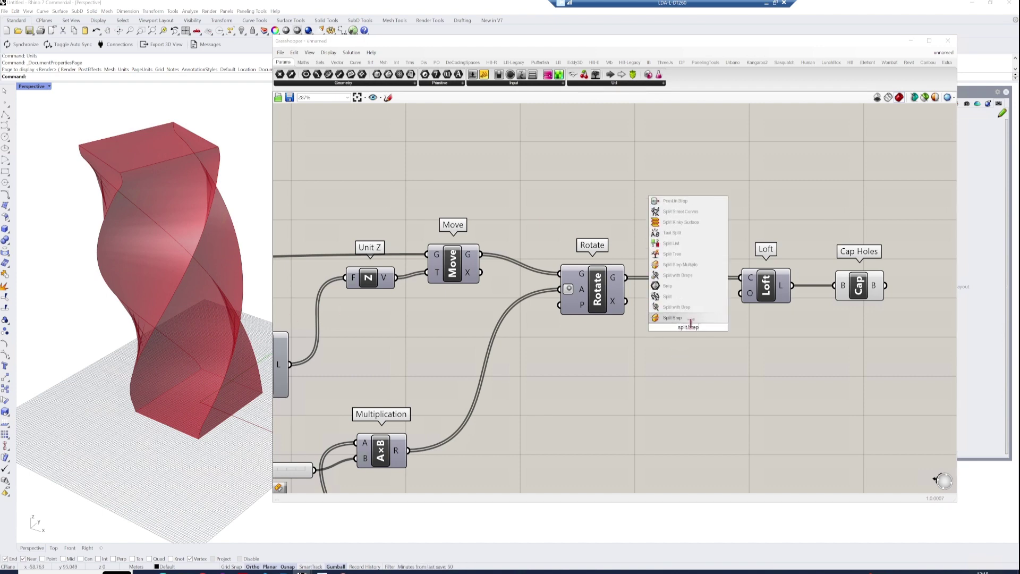
left_click(680, 264)
left_click_drag(669, 313, 790, 383)
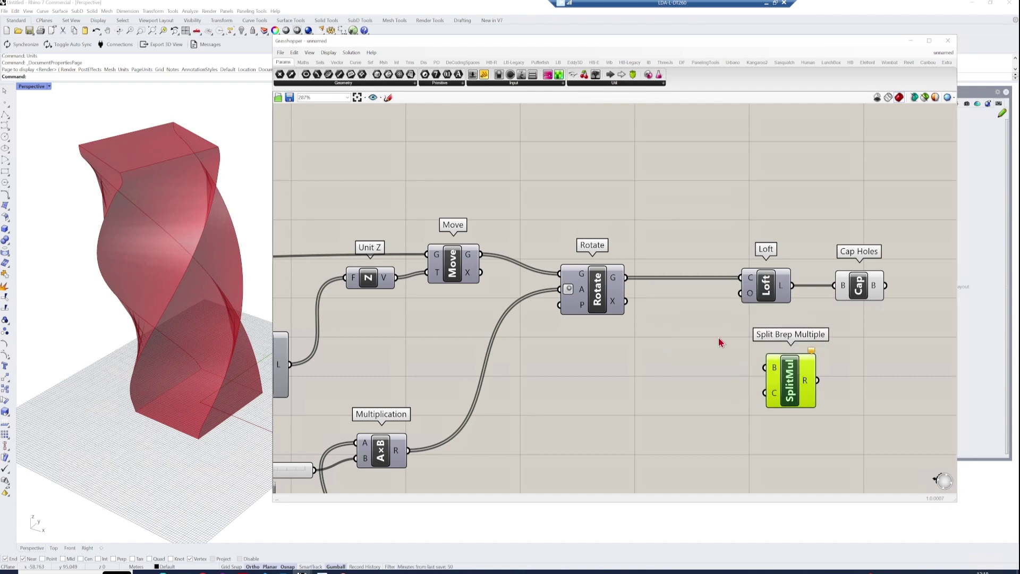
left_click_drag(885, 286, 764, 367)
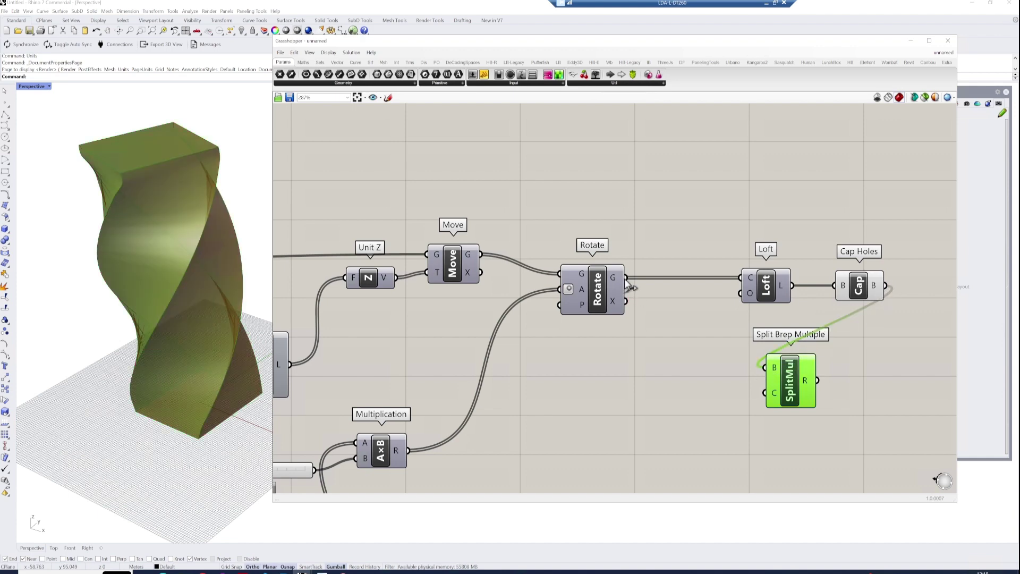
left_click_drag(626, 277, 766, 406)
scroll(710, 410, "down", 3)
left_click_drag(684, 368, 810, 372)
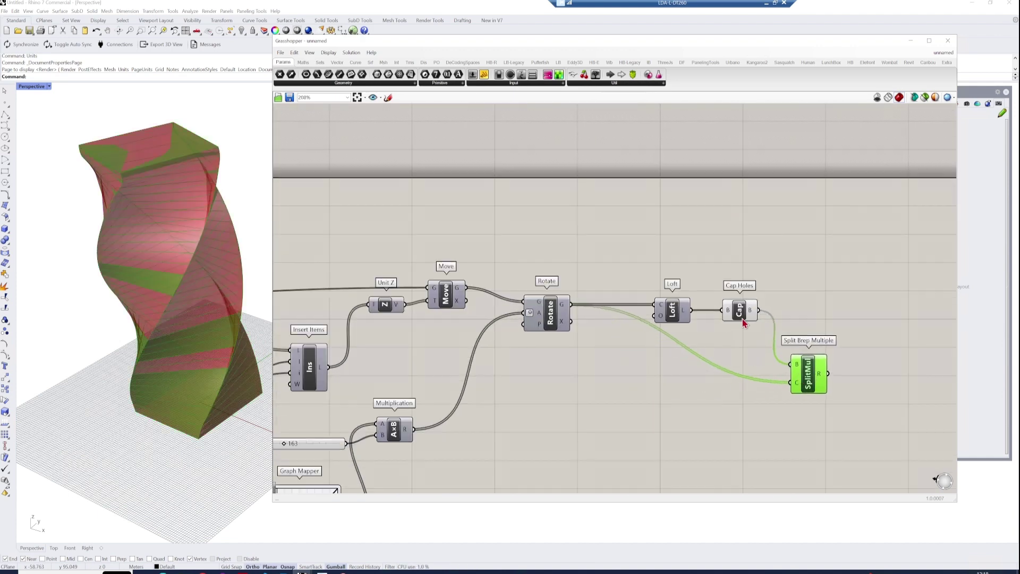
Turn off the Cap Holes component's preview to show only the split tower.
right_click(713, 251)
left_click(722, 261)
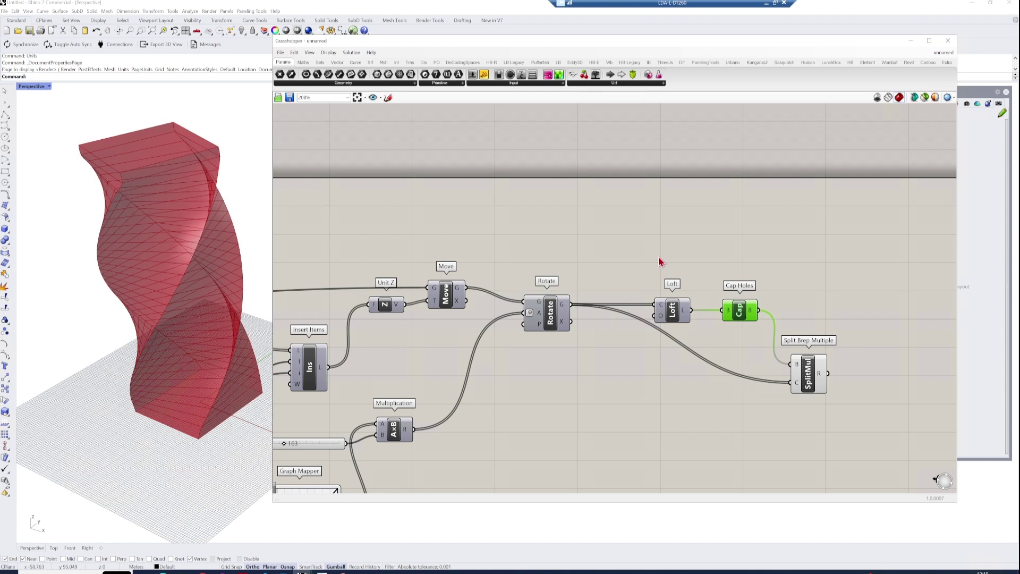
left_click_drag(813, 374, 822, 369)
left_click(765, 390)
right_click_drag(256, 387, 215, 374)
scroll(458, 353, "down", 5)
scroll(677, 369, "up", 5)
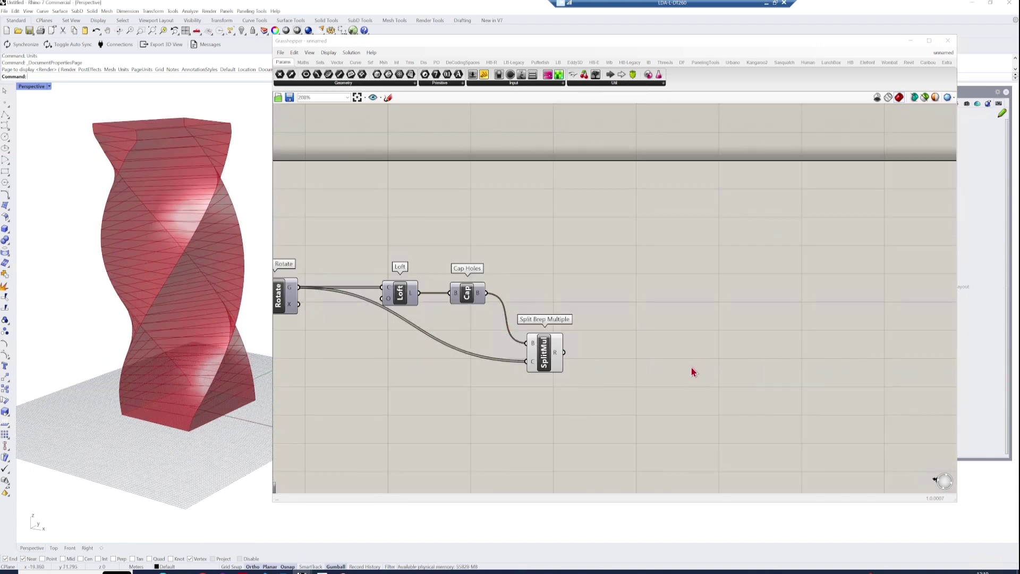
Add a Bake Geometry component and connect the Split Brep Multiple result to its geo input.
double_click(686, 308)
type("bake")
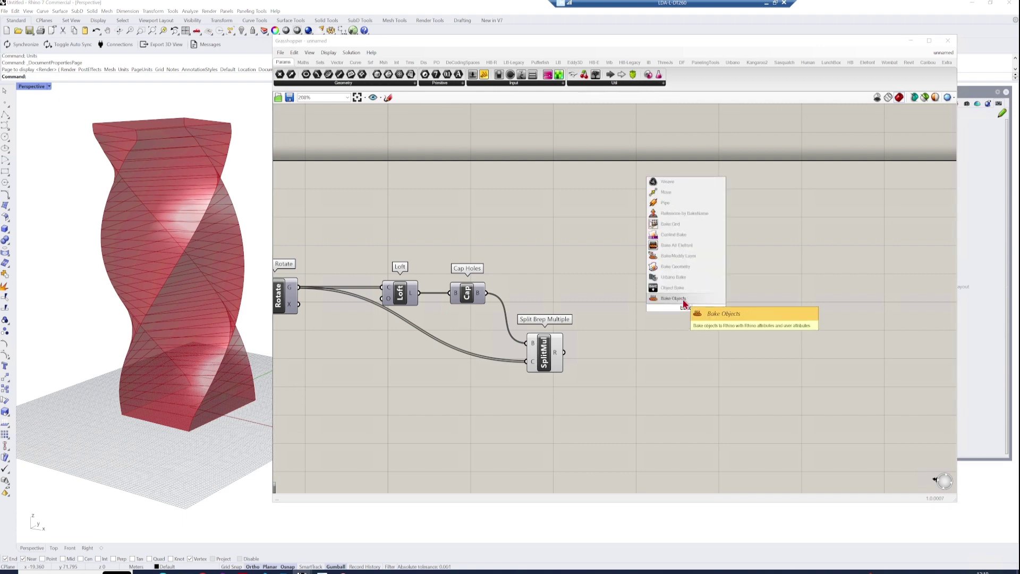
left_click(675, 266)
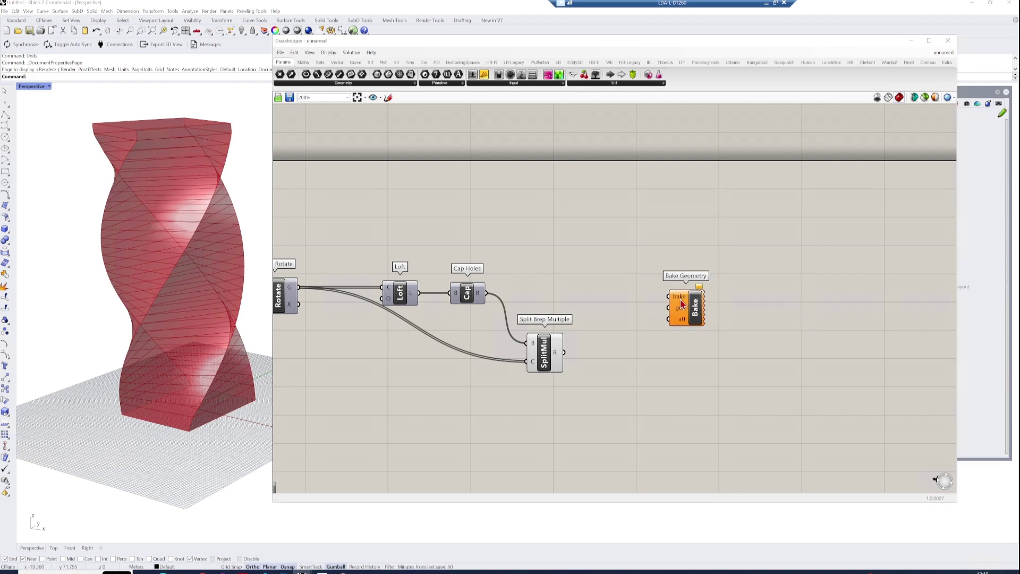
left_click_drag(685, 295, 742, 295)
left_click_drag(563, 352, 725, 284)
Add a Button and connect it to the Bake Geometry component's bake input.
double_click(666, 277)
type("bu")
key("Return")
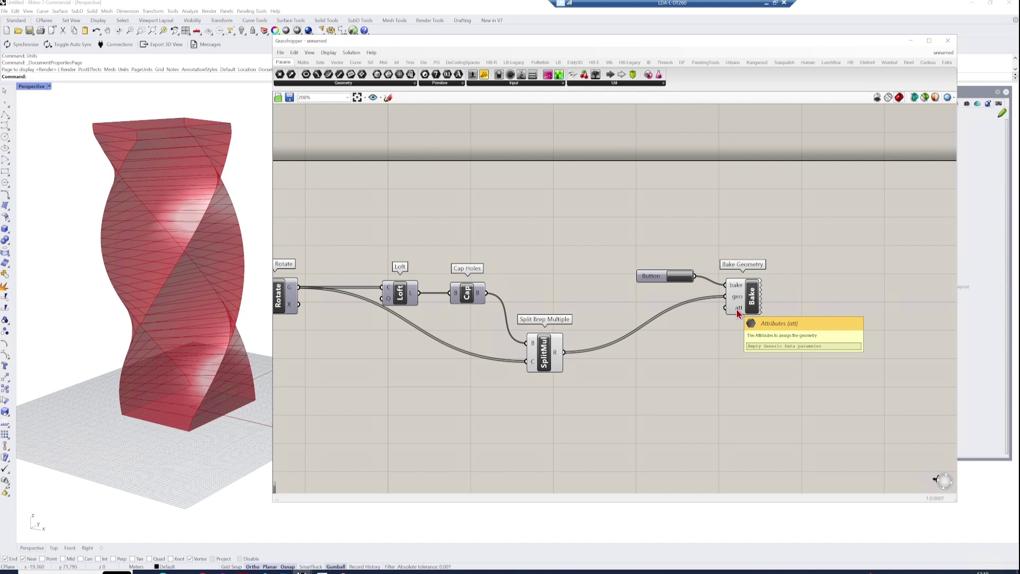
Add a CreateAttributes component and connect its att output to the Bake Geometry component's att input.
double_click(725, 361)
type("create")
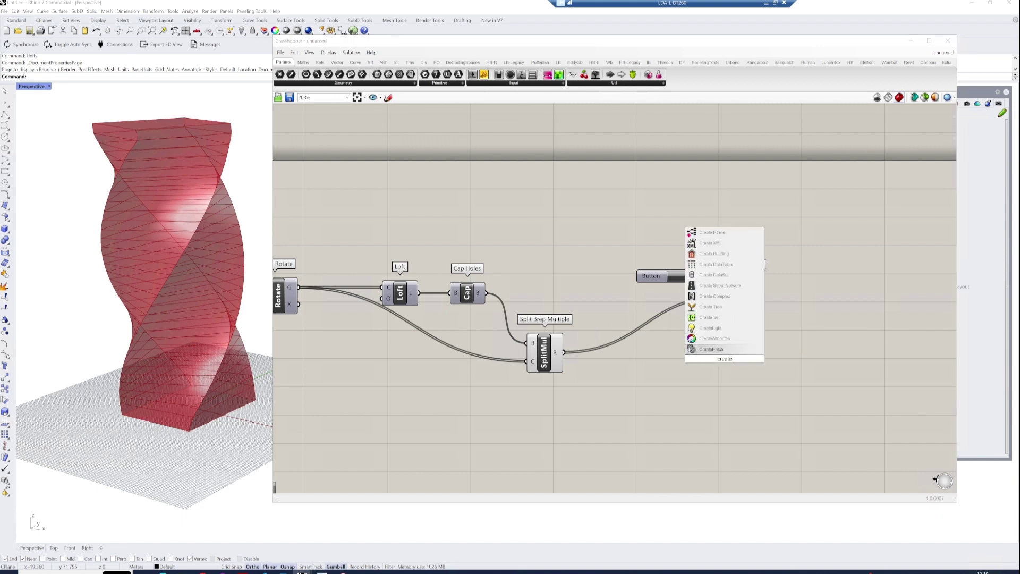
left_click(726, 340)
left_click_drag(738, 355, 732, 313)
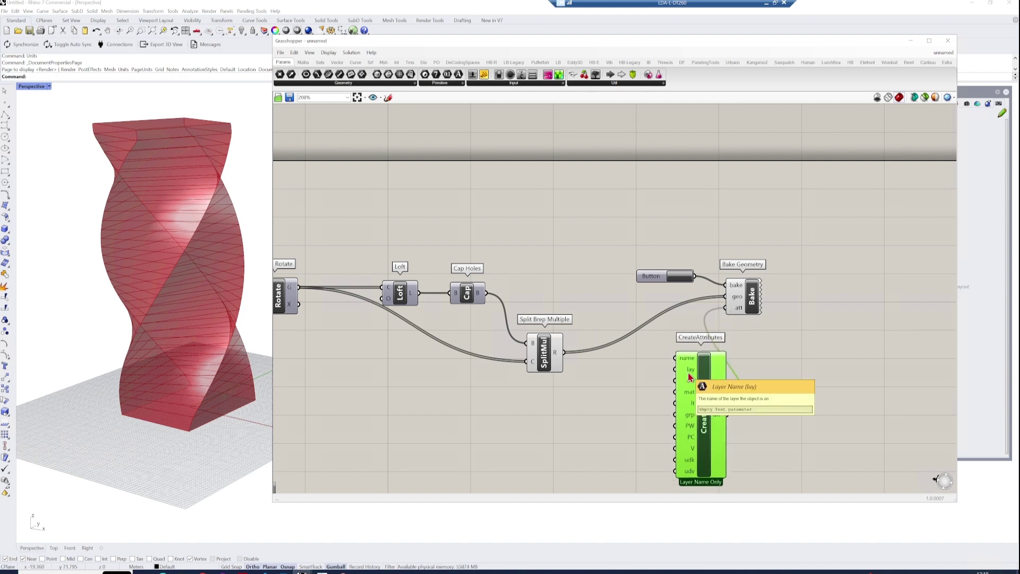
Add a Create/Modify Layers component and connect its L output to the CreateAttributes component's lay input.
double_click(613, 411)
type("create lay")
left_click(615, 400)
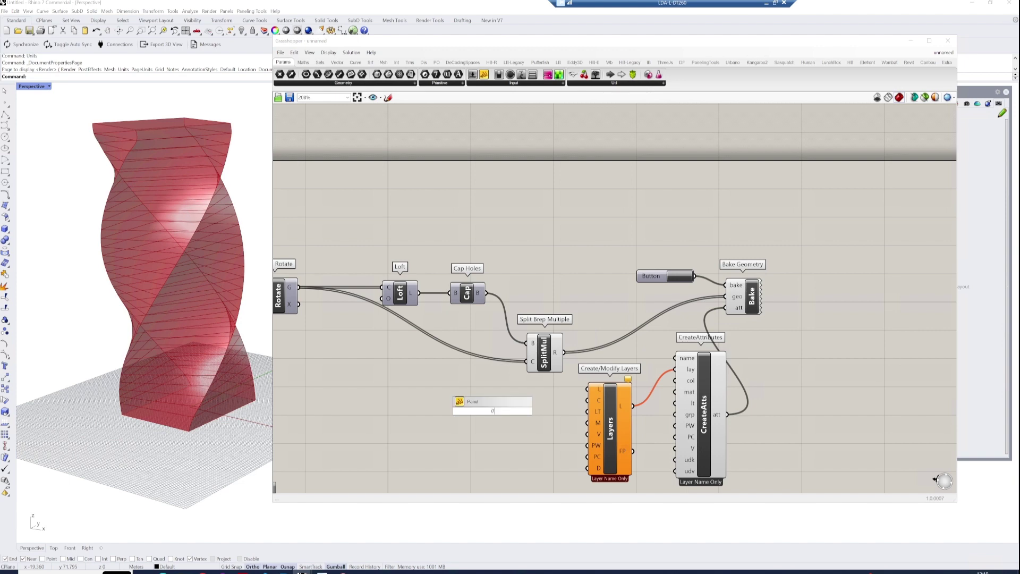
Concatenate an "Option:" panel with an integer slider set to 0 and feed the text into the Create/Modify Layers L input.
key("Return")
left_click_drag(489, 439, 517, 425)
double_click(486, 420)
type("concat")
key("Return")
double_click(450, 437)
type("0")
key("Return")
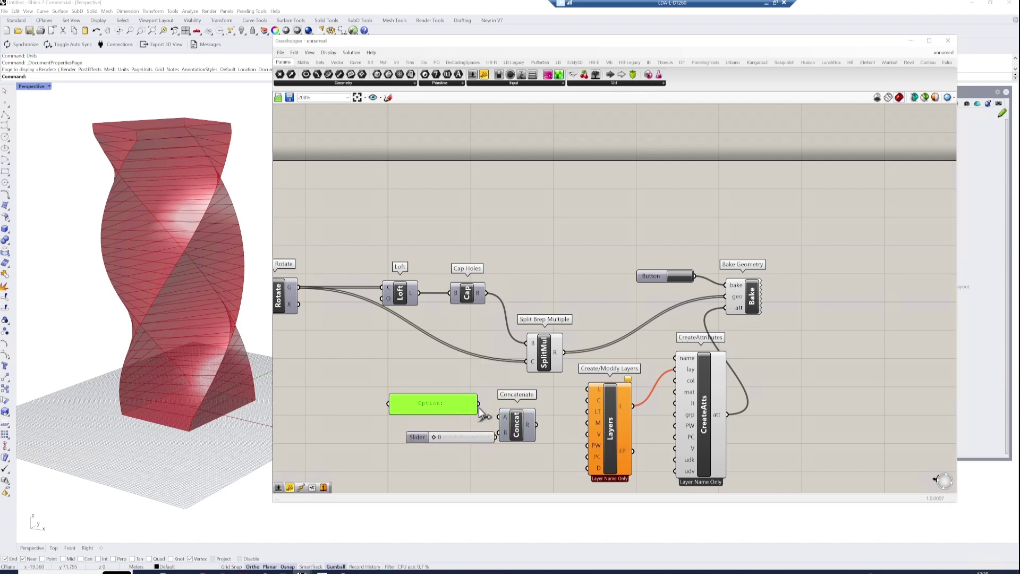
left_click_drag(513, 421, 587, 389)
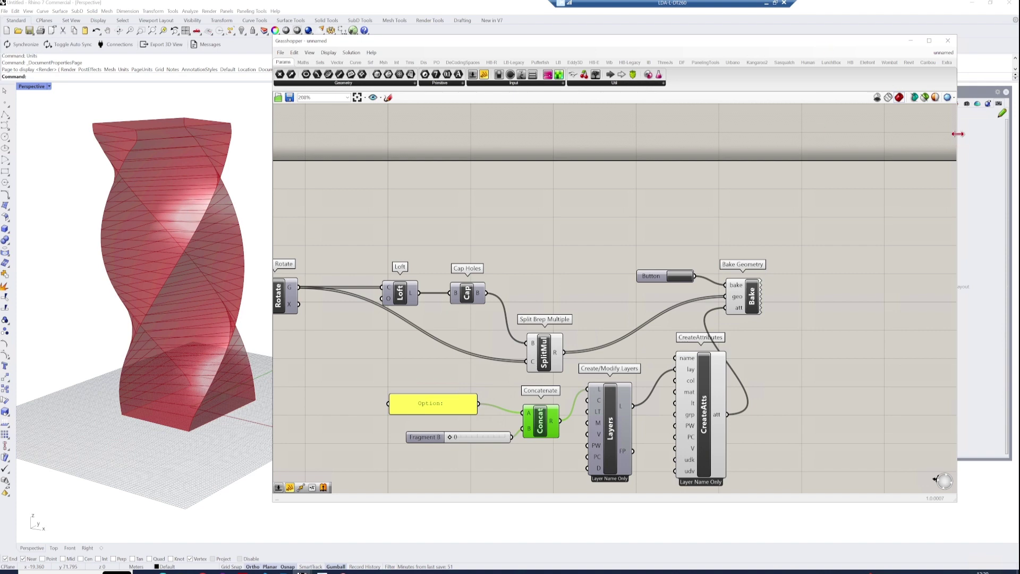
Uncover the layer list, run the layer number slider through 0 to 10 to generate the option layers, and bake the tower.
left_click_drag(957, 134, 884, 134)
left_click_drag(450, 436, 522, 447)
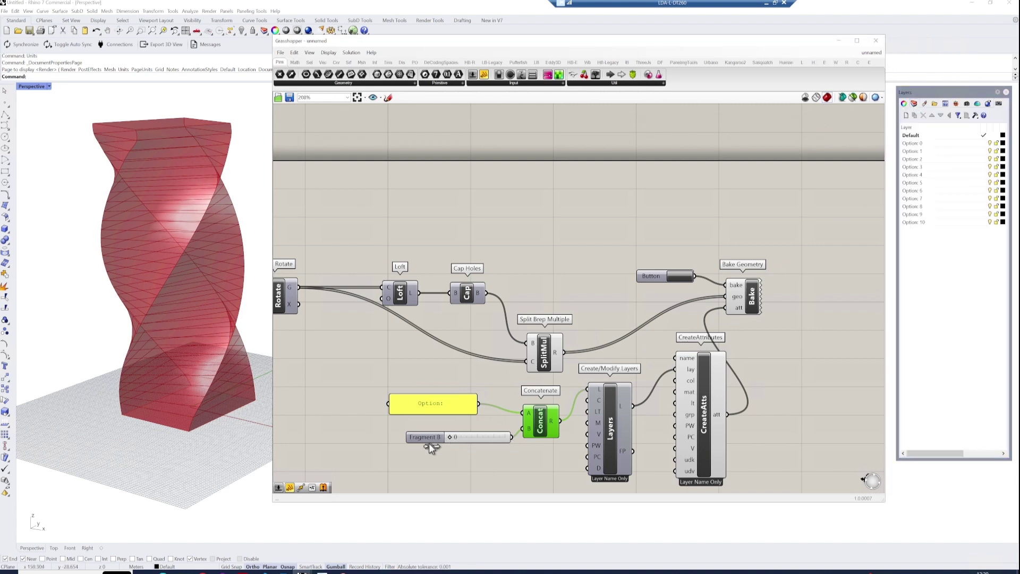
left_click(678, 278)
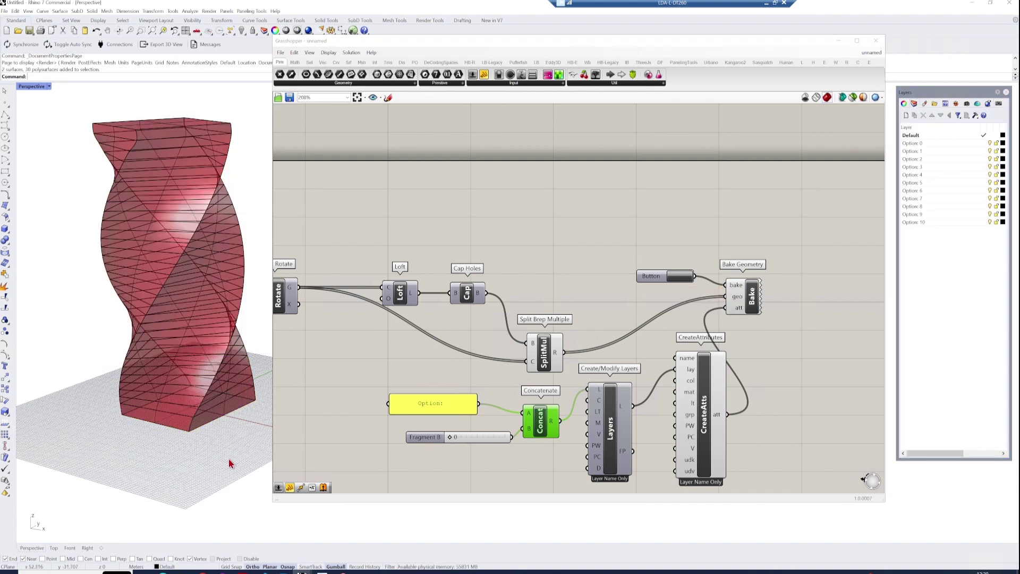
Rename the layer number slider to Option and show the Grasshopper remote control panel.
right_click(410, 437)
type("Option")
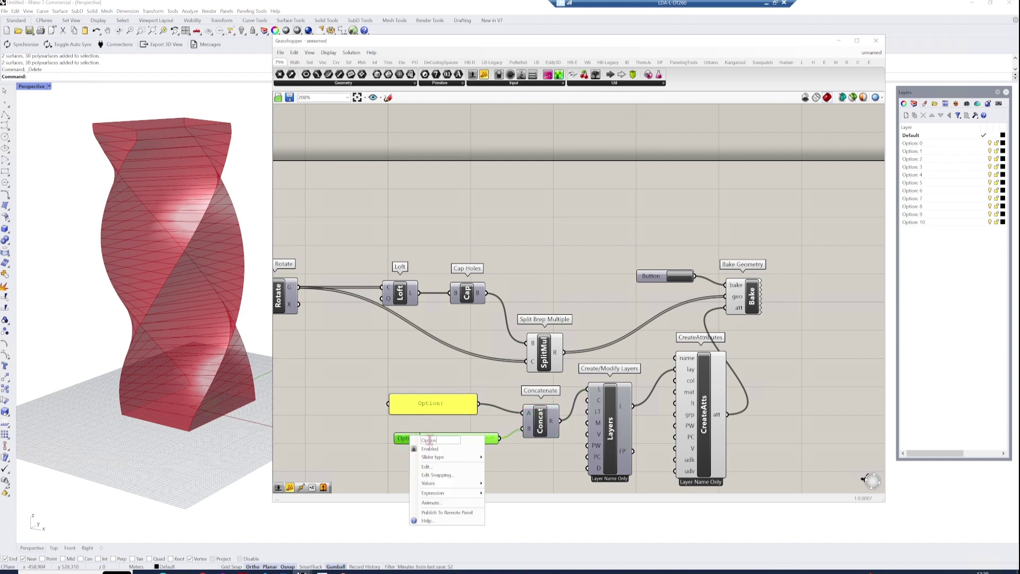
left_click(357, 424)
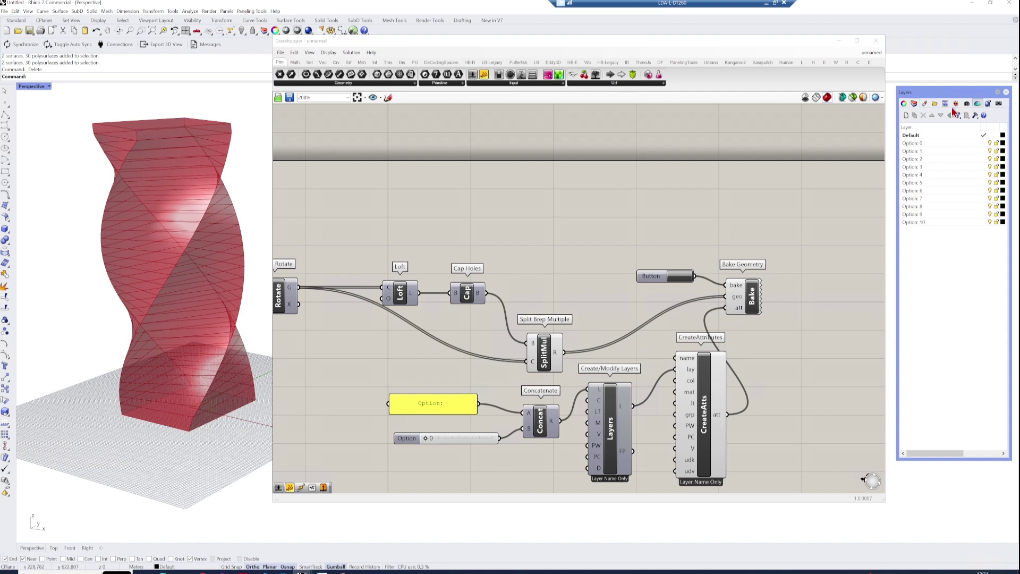
left_click(309, 53)
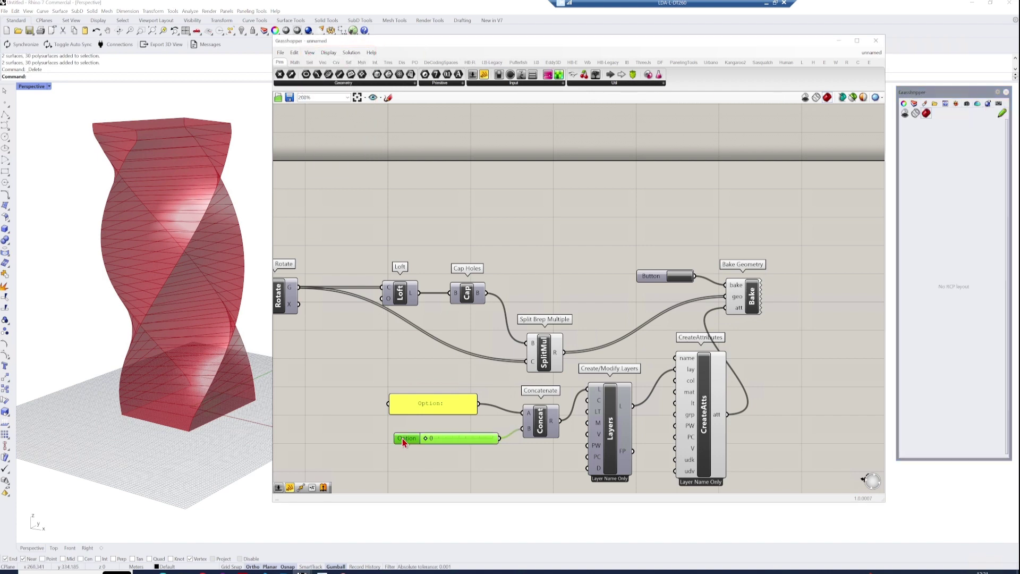
Publish the Option slider and the bake Button to the remote panel, keeping Option at 0.
right_click(403, 439)
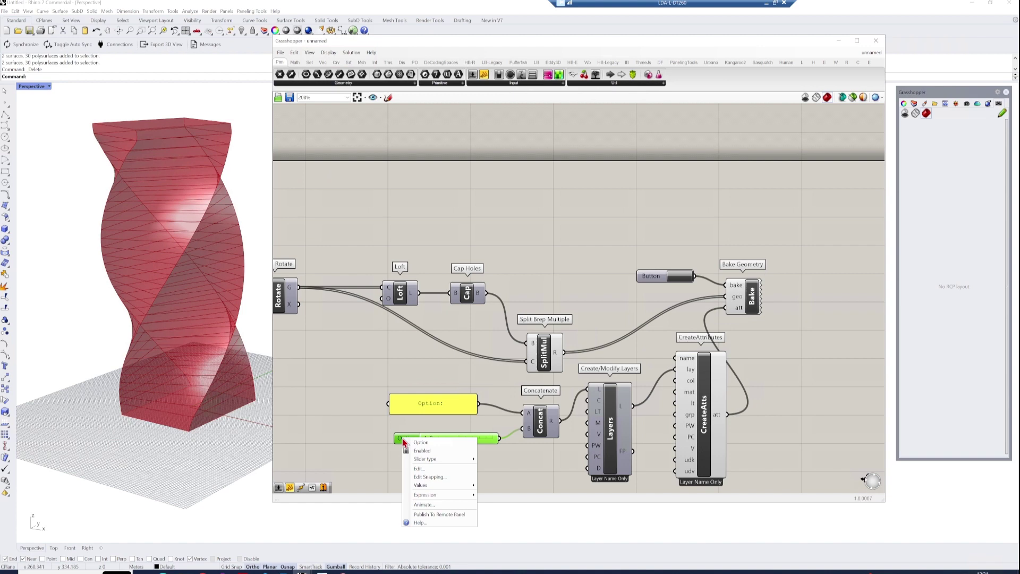
left_click(451, 515)
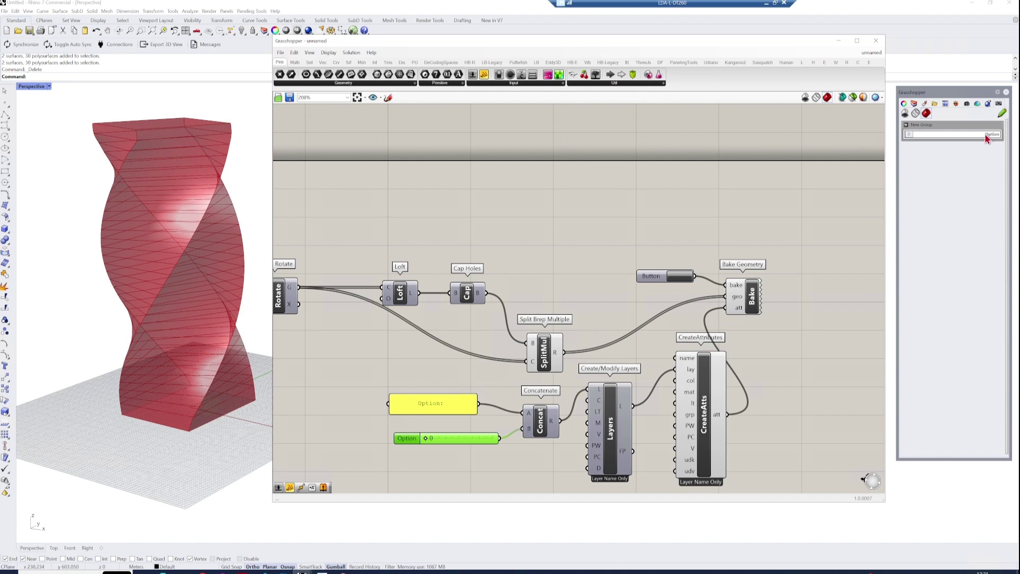
left_click(914, 135)
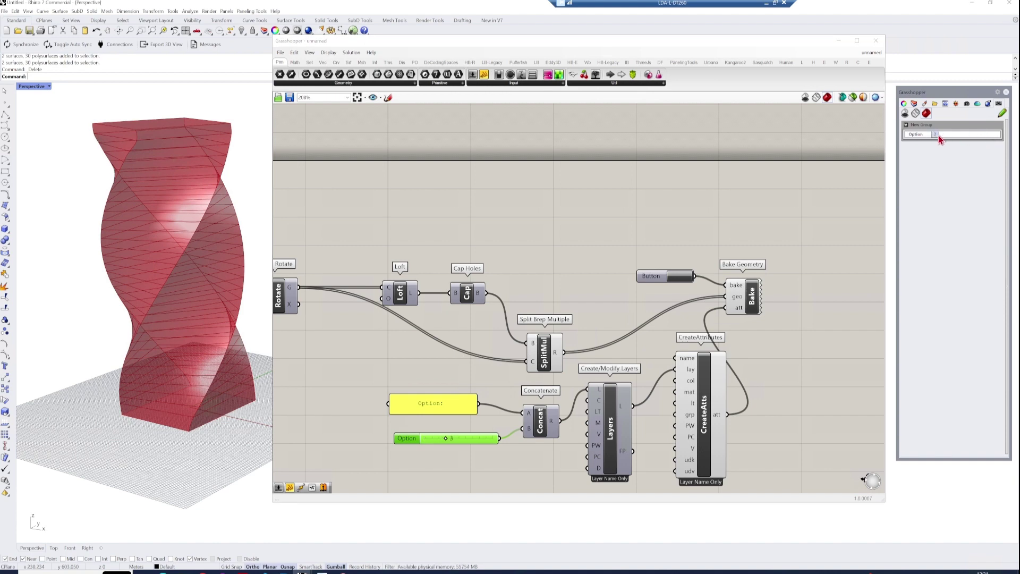
left_click_drag(947, 136, 908, 136)
right_click(652, 280)
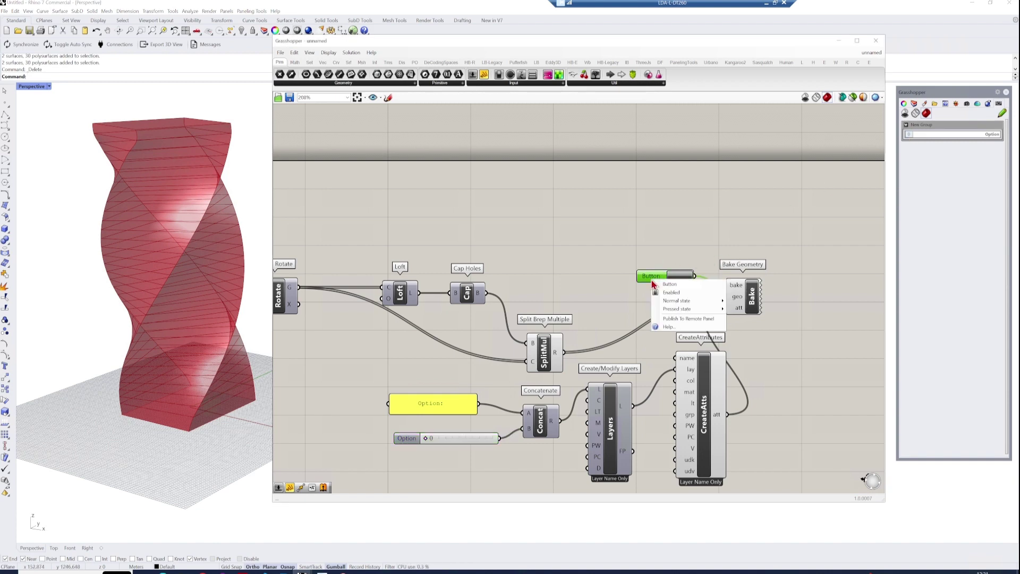
left_click(673, 318)
Publish the Floor no., Floor Height and Ground floor height sliders to the remote panel.
scroll(690, 303, "down", 5)
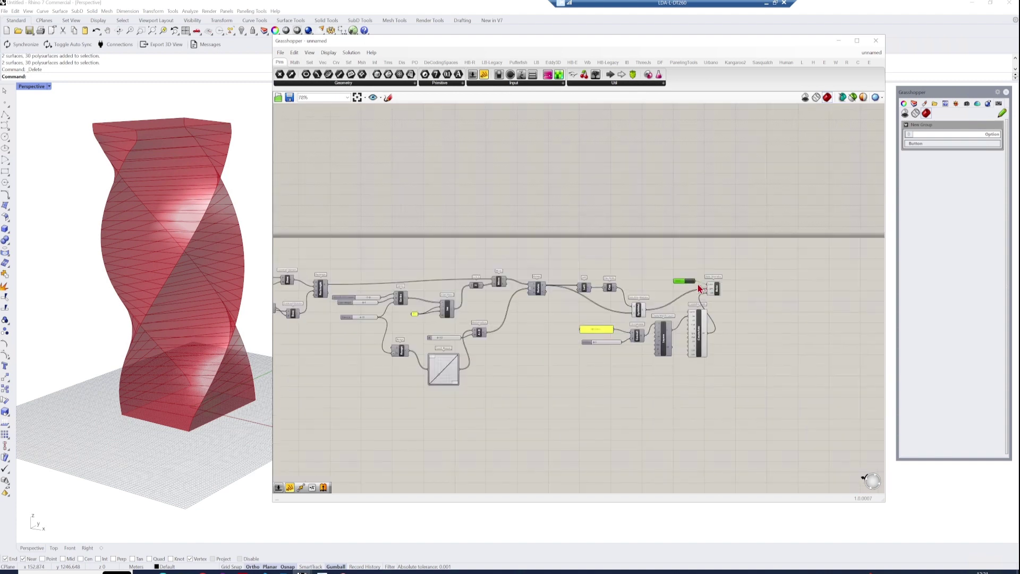
scroll(387, 292, "up", 4)
scroll(387, 291, "up", 3)
left_click(402, 289)
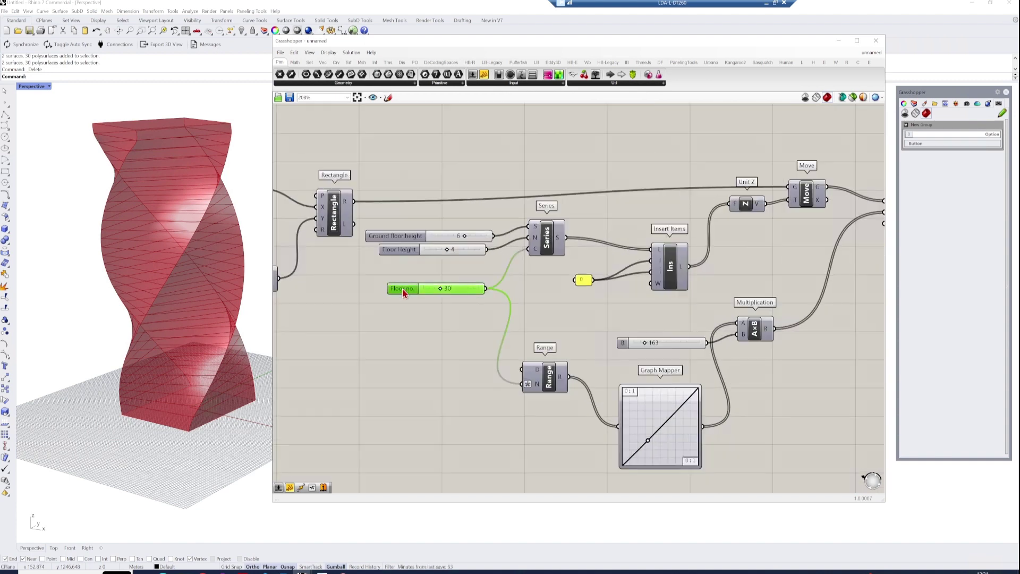
right_click(402, 289)
left_click(428, 365)
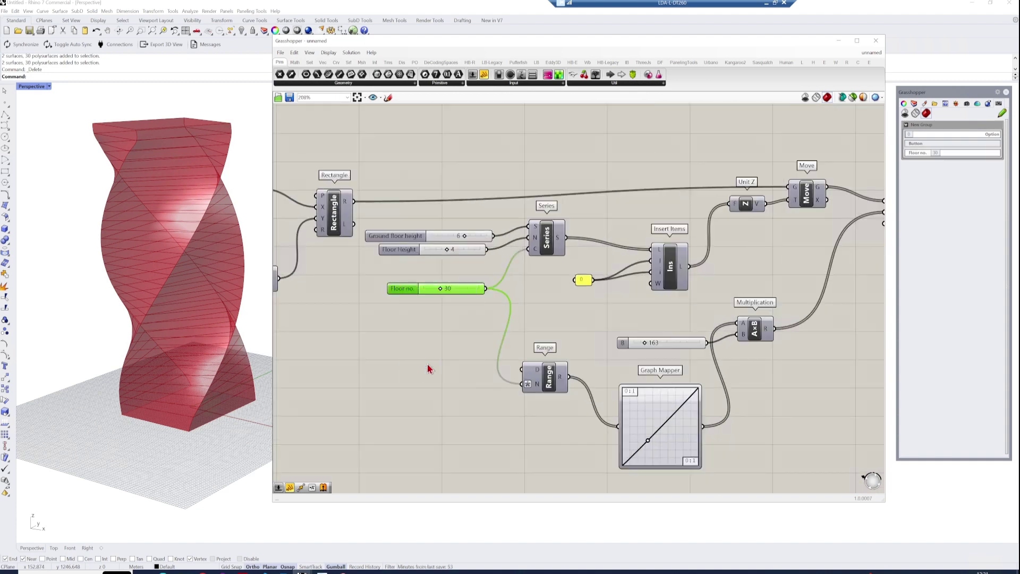
left_click(400, 250)
right_click(401, 249)
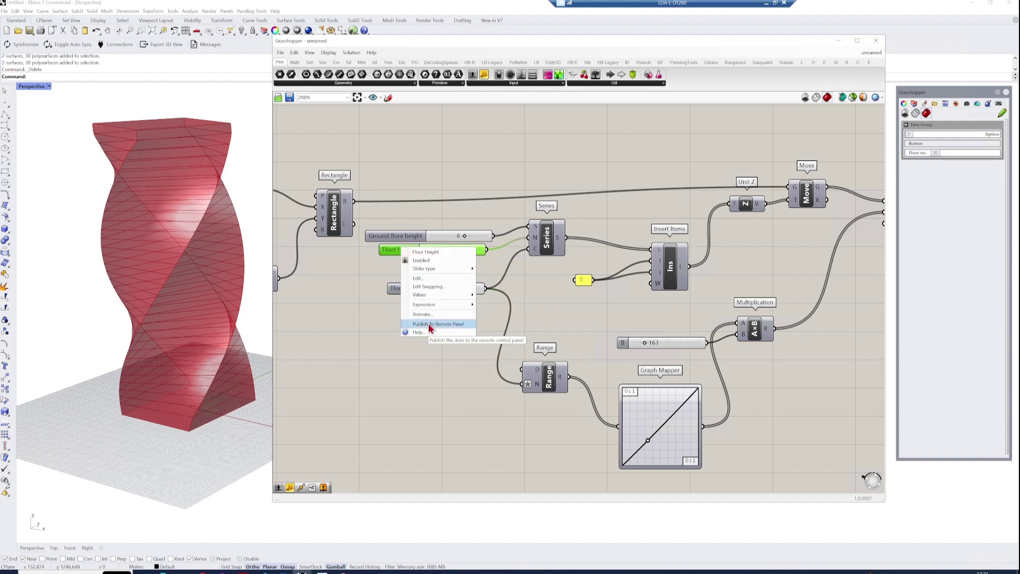
left_click(431, 324)
left_click(398, 237)
right_click(399, 238)
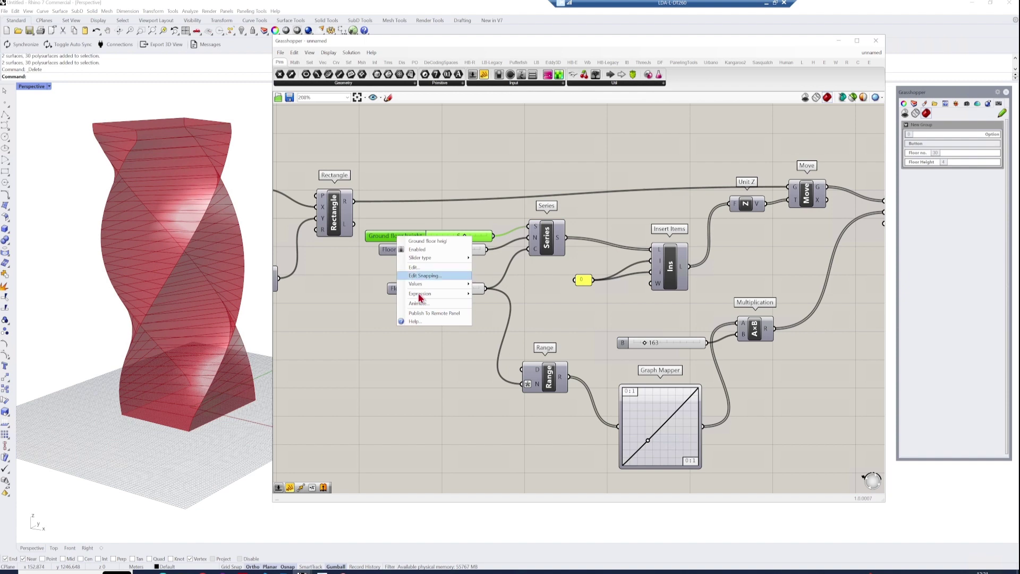
left_click(428, 313)
Publish the Length and Width sliders of the floor rectangle to the remote panel.
scroll(602, 289, "down", 4)
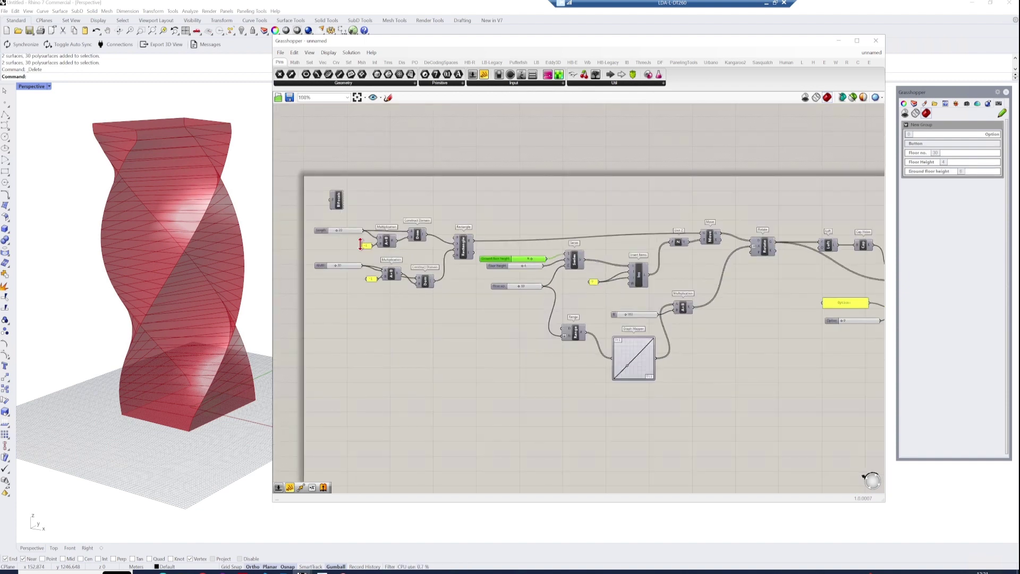
scroll(352, 232, "up", 3)
left_click(364, 232)
right_click(365, 236)
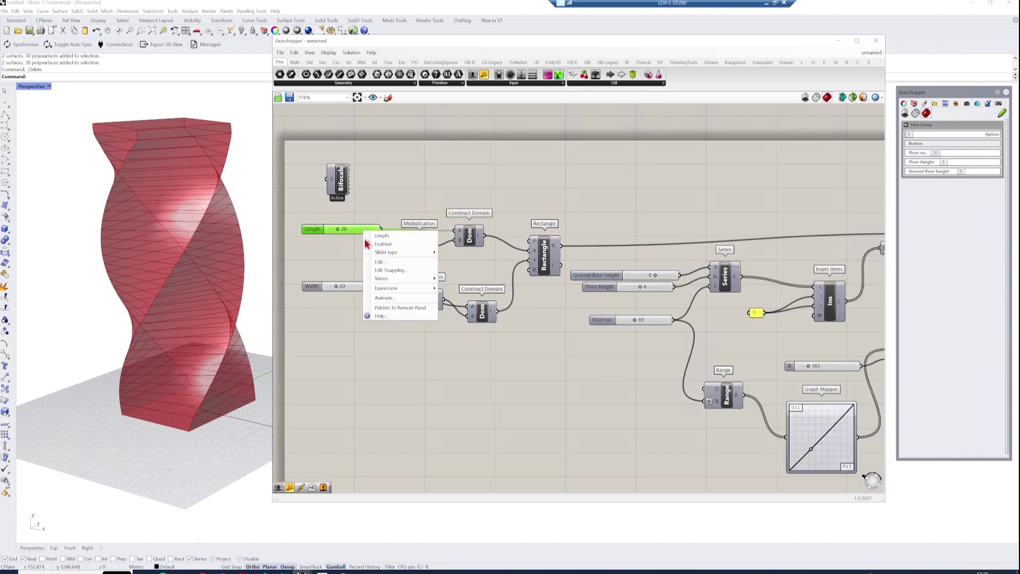
left_click(399, 311)
left_click(364, 289)
right_click(365, 289)
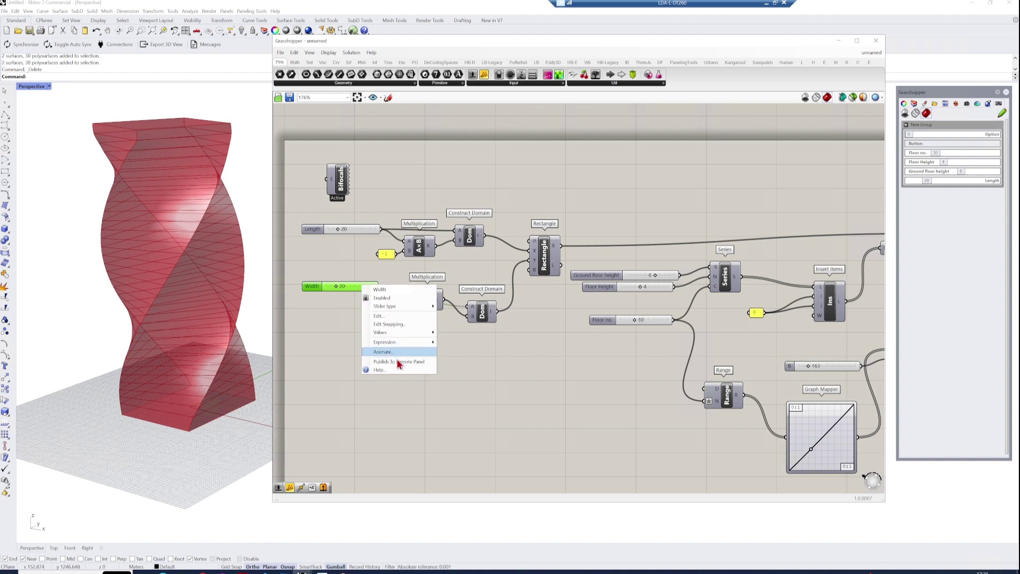
left_click(441, 365)
Rename the rotation multiplier slider to Degrees, publish it to the remote panel and set it to 173.
right_click(817, 423)
left_click(722, 459)
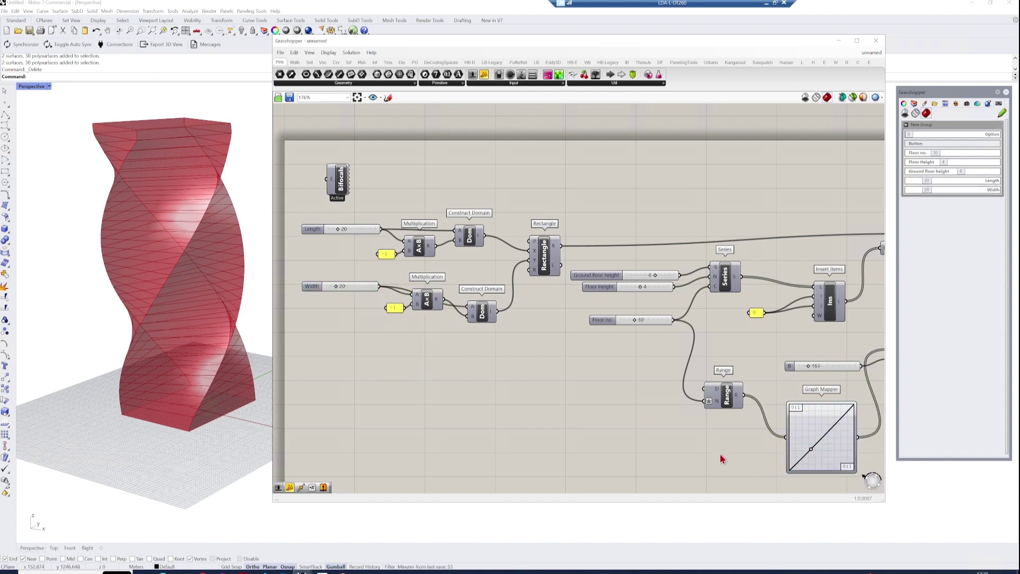
scroll(722, 459, "down", 2)
right_click_drag(721, 459, 617, 438)
scroll(774, 389, "up", 3)
right_click(603, 364)
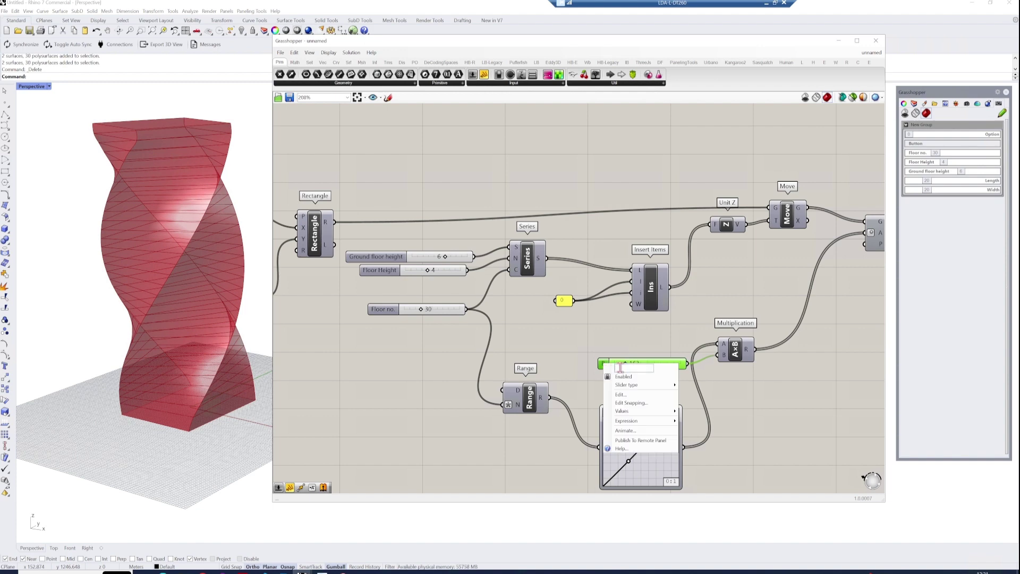
type("Degrees")
left_click(587, 355)
left_click_drag(612, 362, 587, 359)
right_click(587, 360)
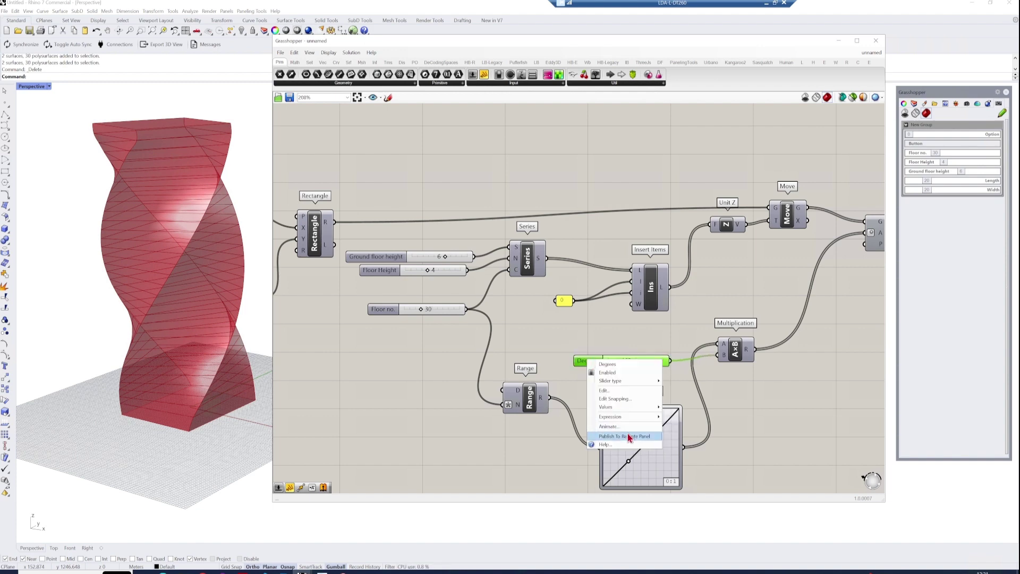
left_click(628, 435)
mouse_move(927, 200)
left_mouse_down()
mouse_move(941, 200)
mouse_move(926, 203)
left_mouse_up()
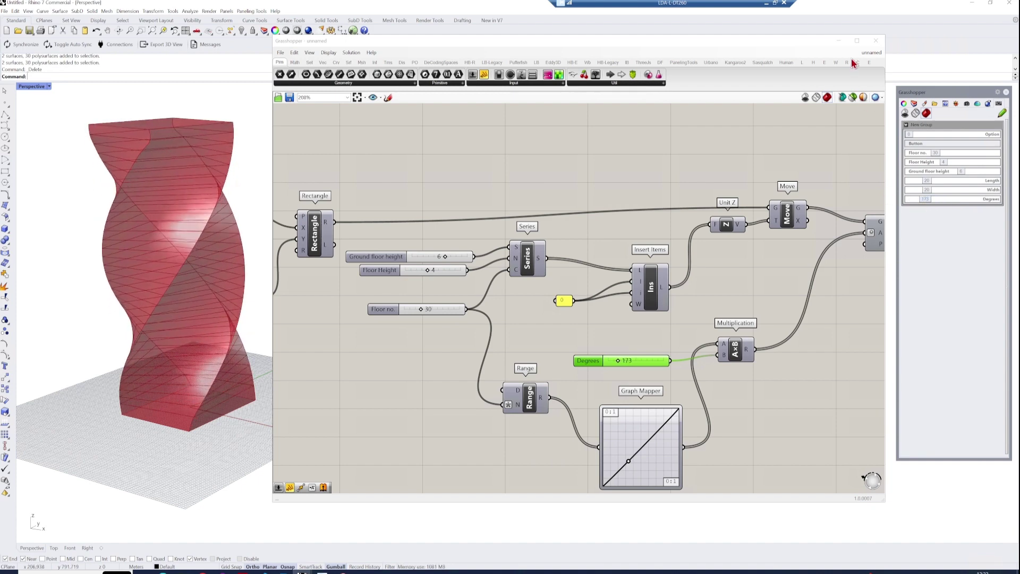
Turn off all Grasshopper preview geometry and minimise its window to leave the Rhino viewport clear.
left_click(805, 99)
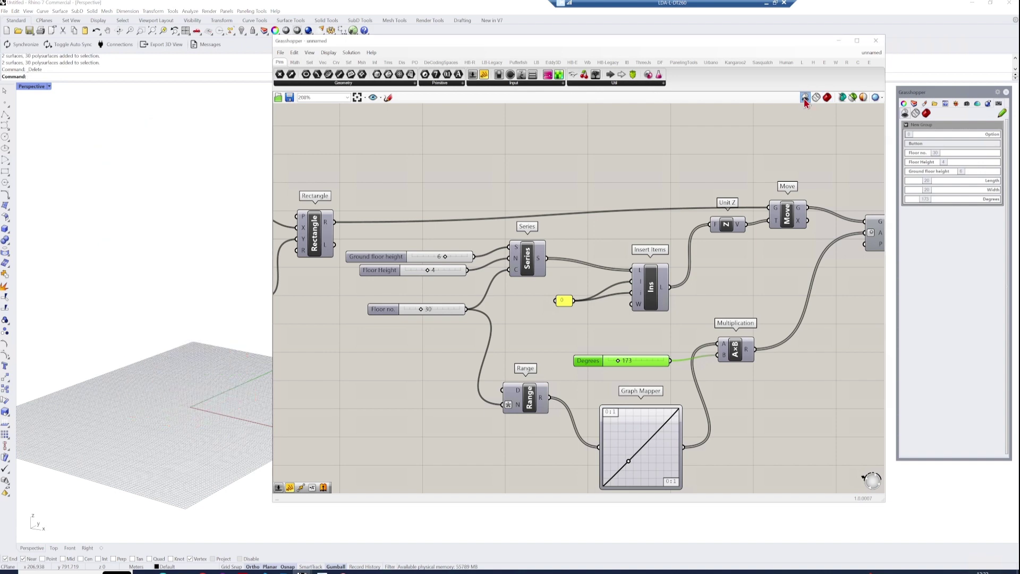
left_click(840, 40)
scroll(736, 226, "down", 3)
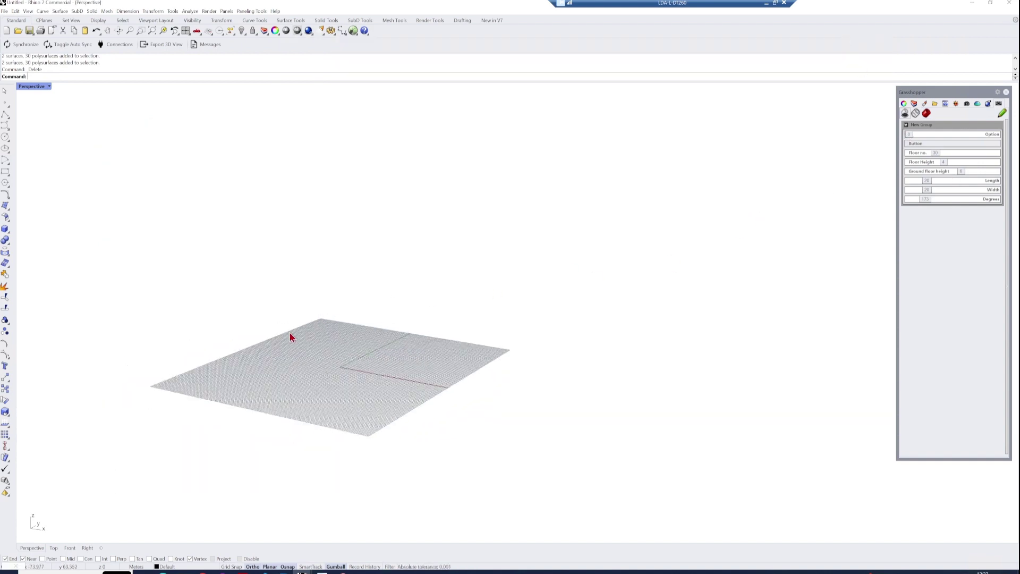
scroll(292, 337, "up", 5)
Bake a tower variant with an increased floor height through the remote panel and change the Perspective viewport's display mode.
left_click_drag(947, 163, 954, 162)
left_click(937, 143)
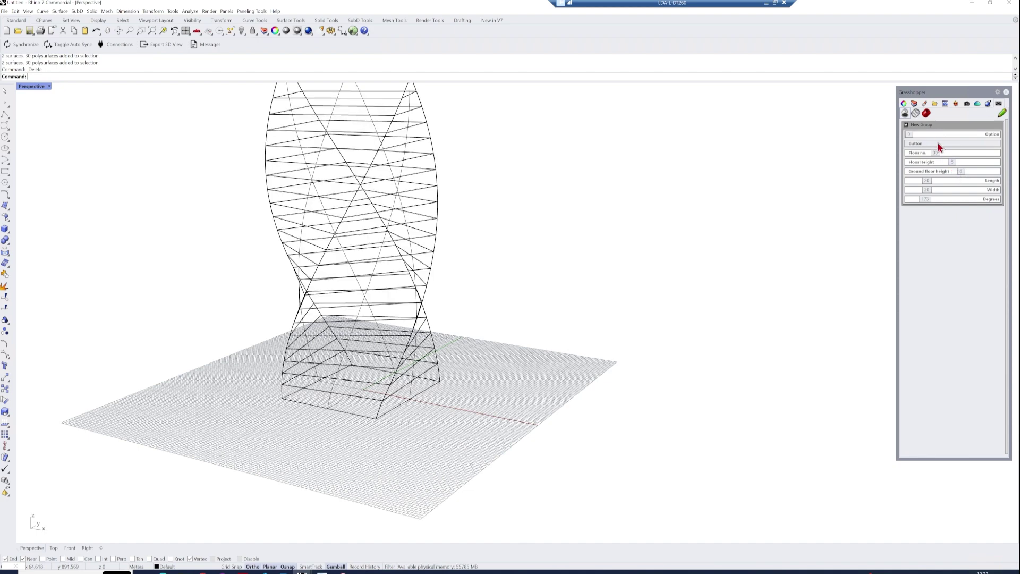
left_click(49, 86)
left_click(51, 121)
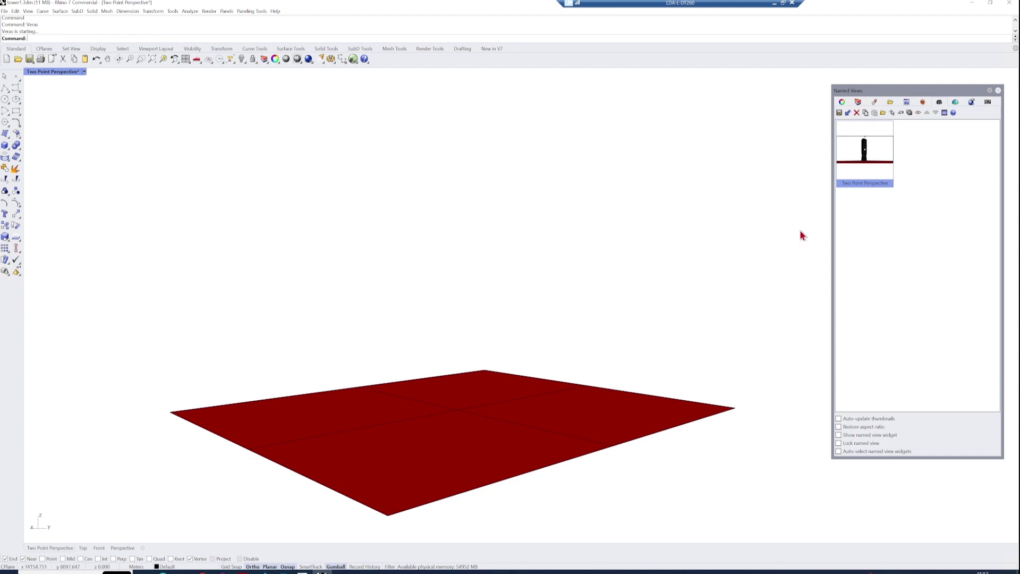
Restore the saved Two Point Perspective view in the tower1 model and turn on the Option: 10 layer.
left_click(866, 150)
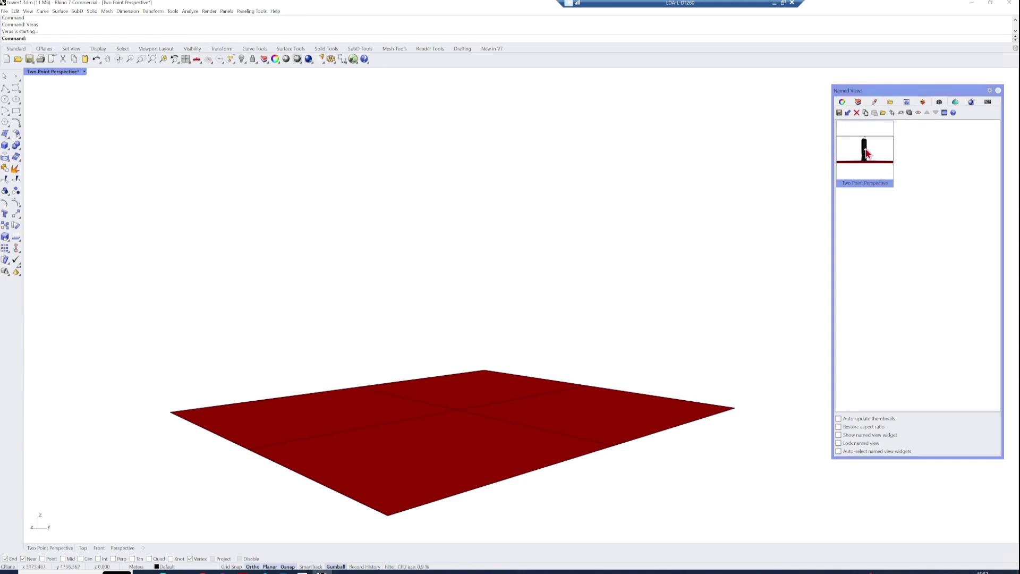
double_click(866, 154)
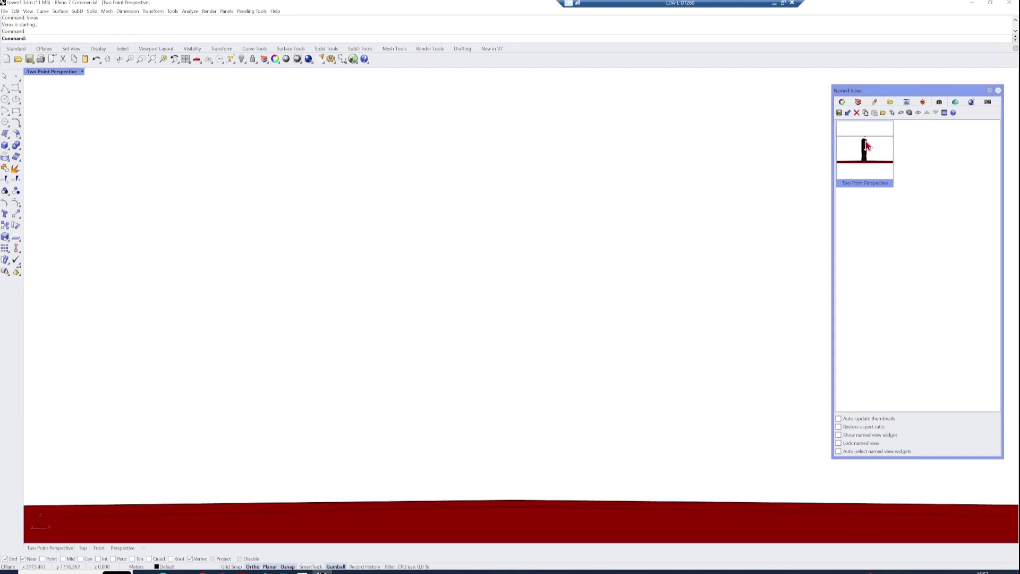
left_click(858, 102)
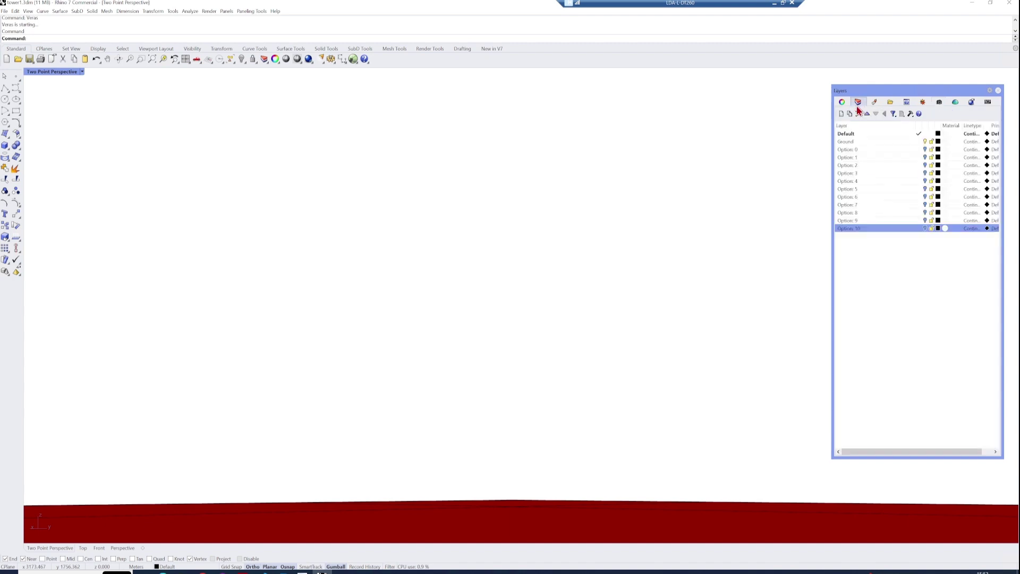
left_click(925, 228)
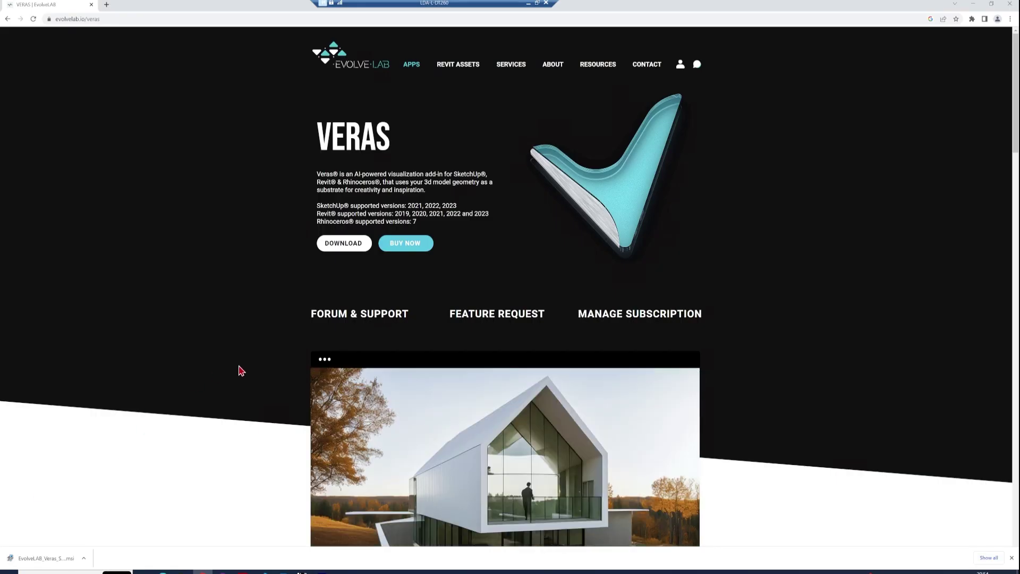
Look through the EvolveLAB Veras product page in the browser.
scroll(240, 370, "down", 10)
scroll(238, 369, "down", 11)
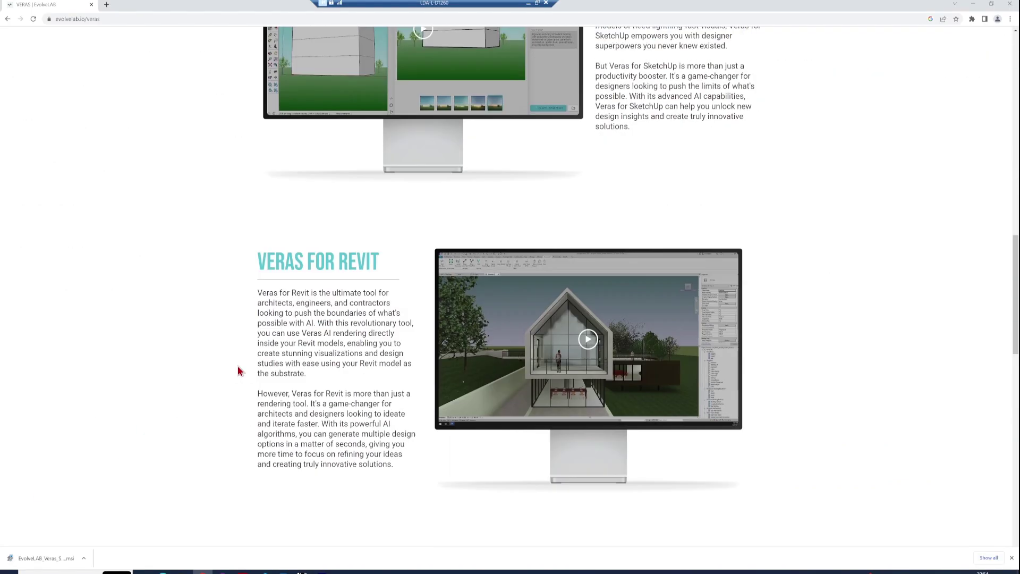
Start Veras in Rhino, postpone its update and move its window so the tower model stays visible.
scroll(237, 367, "down", 4)
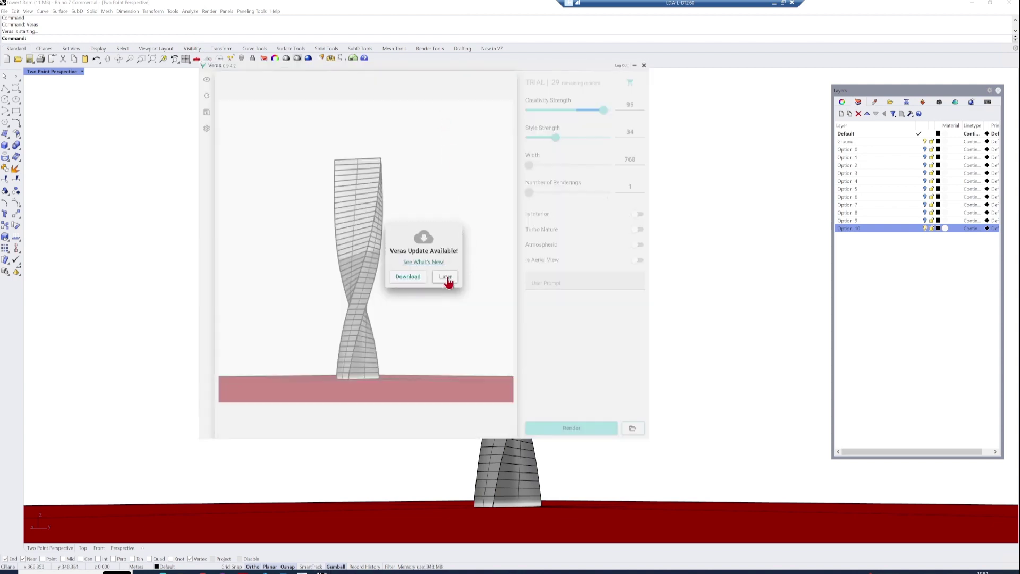
left_click(445, 276)
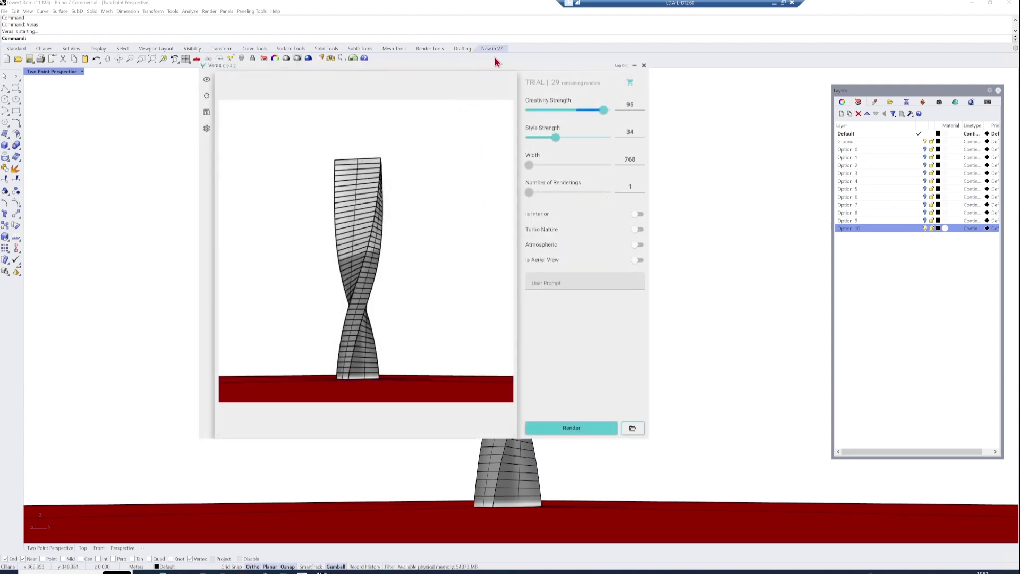
left_click_drag(497, 68, 314, 93)
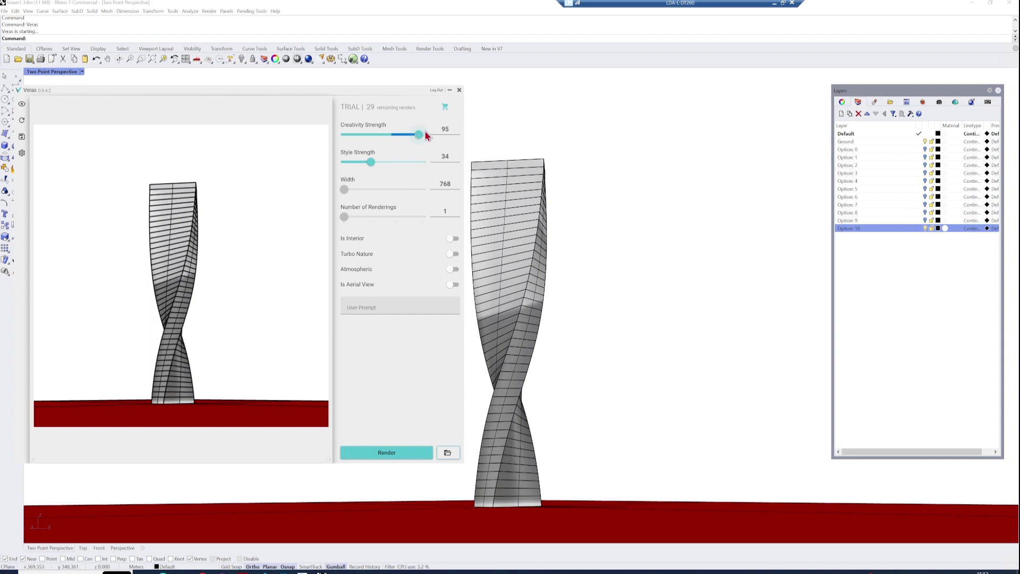
Render the tower with the prompt "realistic glass tower in london, glass curtain walling, office, blue sky, roads, car and people on ground floor, daytime, summer".
mouse_move(427, 136)
left_click(367, 306)
type("realistic glass tow")
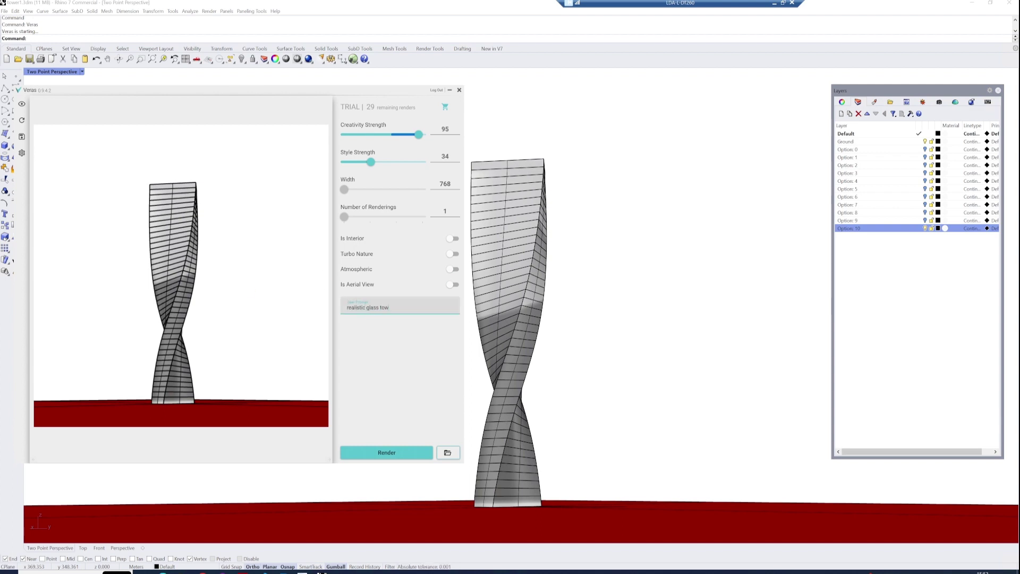
type("er in london, glass curtain walling, office, blue sky, roads")
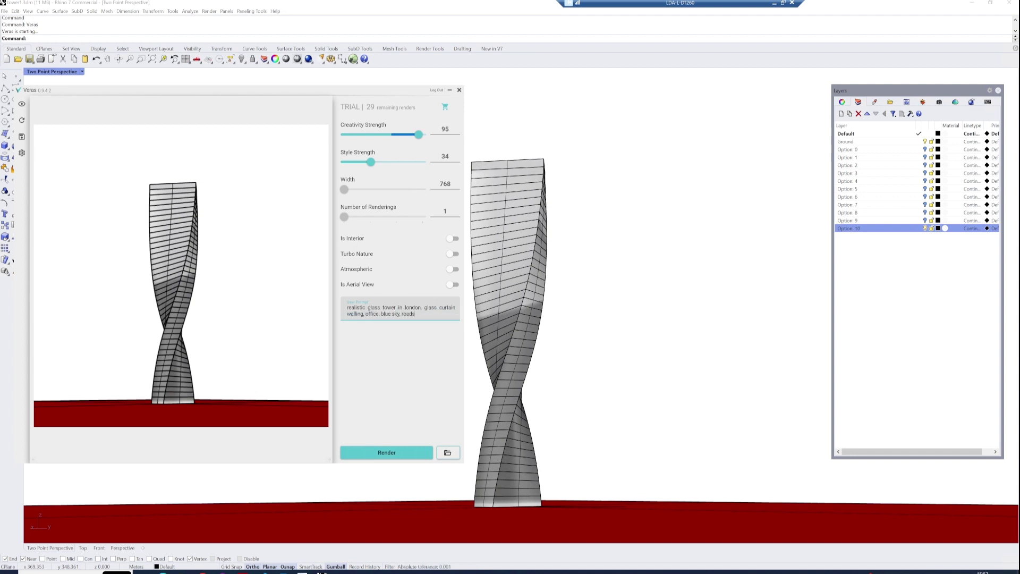
type(", car and people on gro")
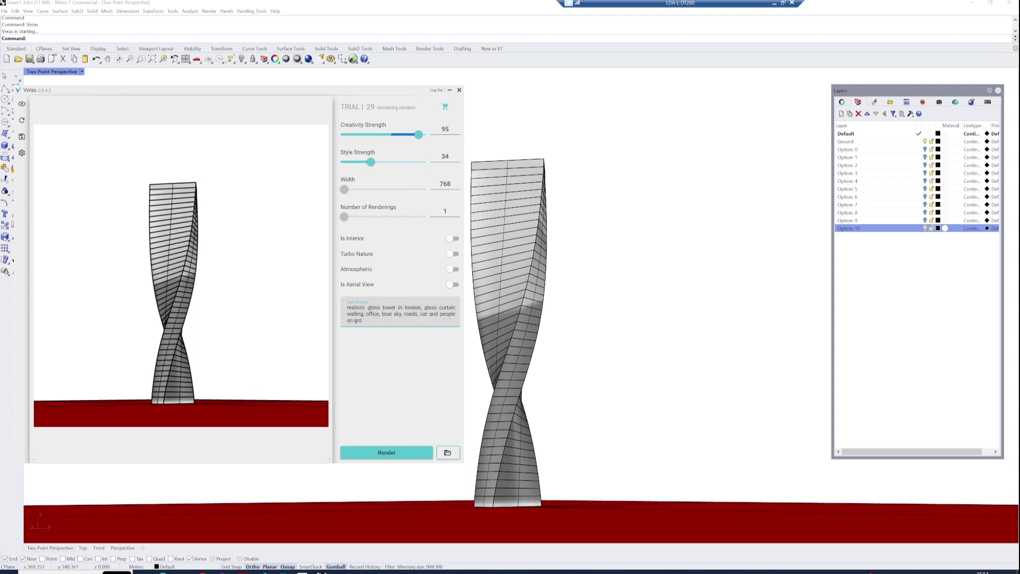
type("und floor, daytime, summer")
left_click(398, 452)
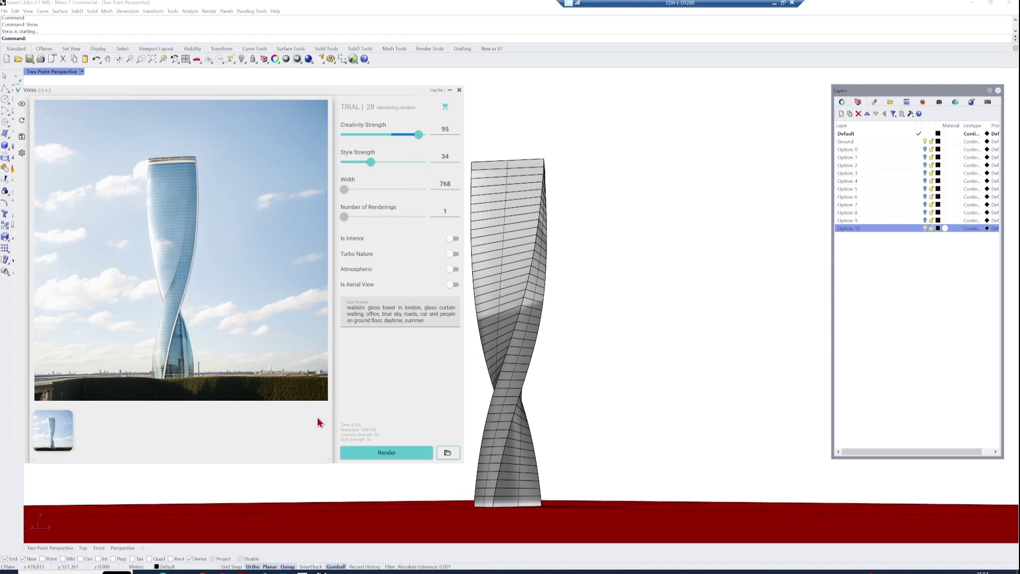
Render the tower with the prompt "realistic residential tower with large aluminium windows, timber fin cladding modern, balconies, contemporary, cloudy sky, square in foreground".
left_click(396, 311)
key("ctrl+a")
type("r")
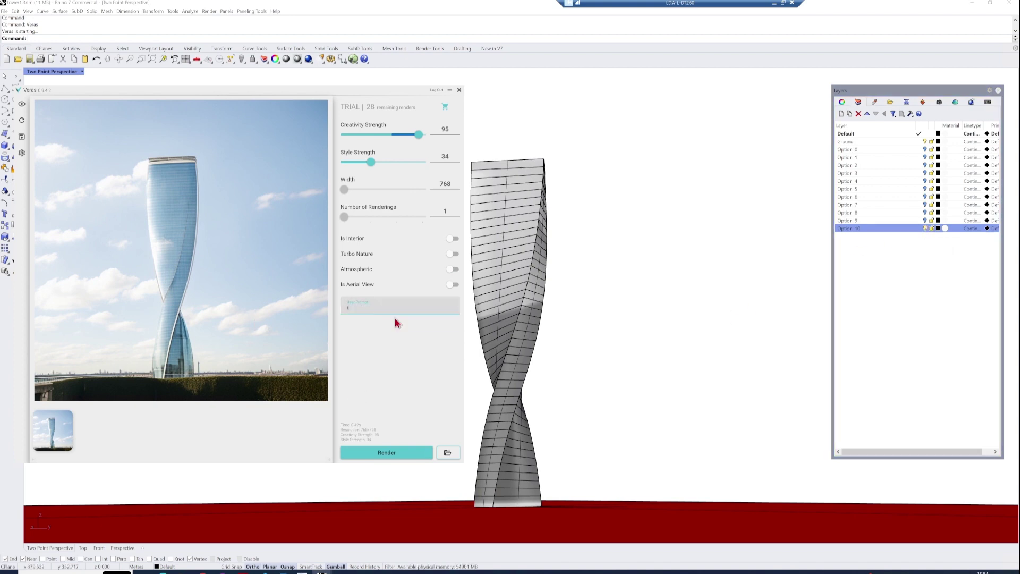
type("ealistic residential tower with large aluminium windows, timber fin cladding")
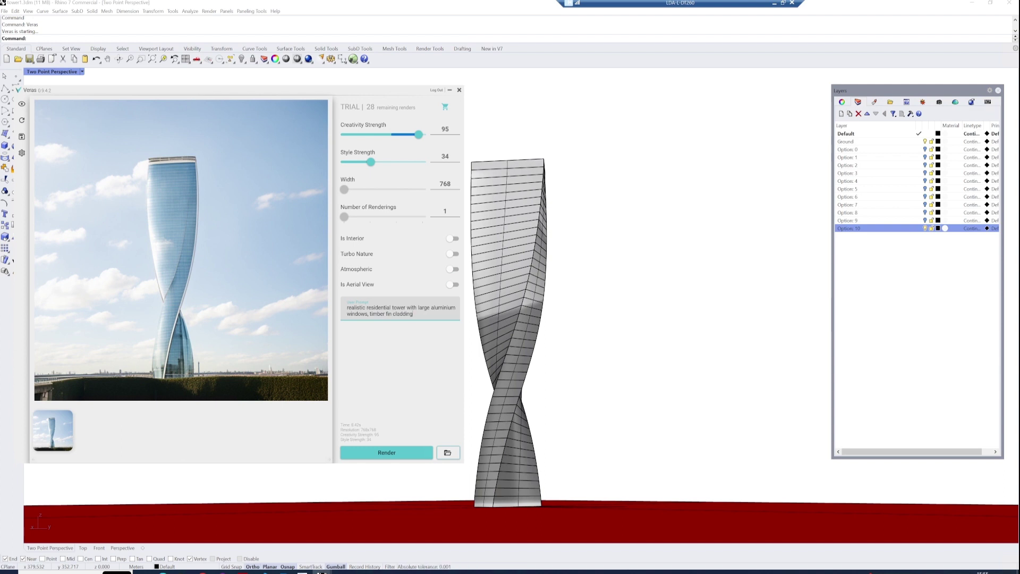
type(" modern, balconies, contemporary, cloudy")
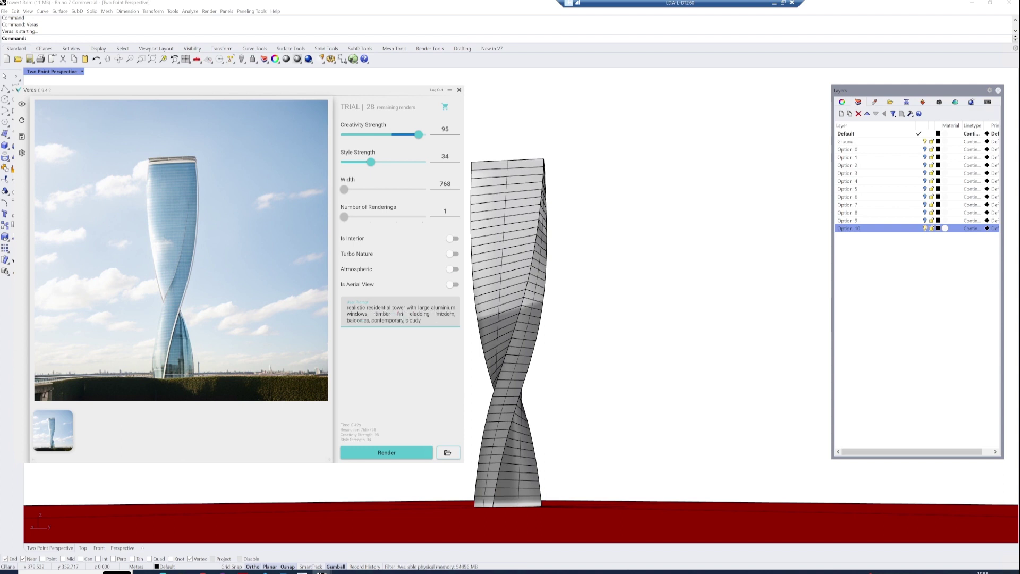
type(" sky, square in foreground")
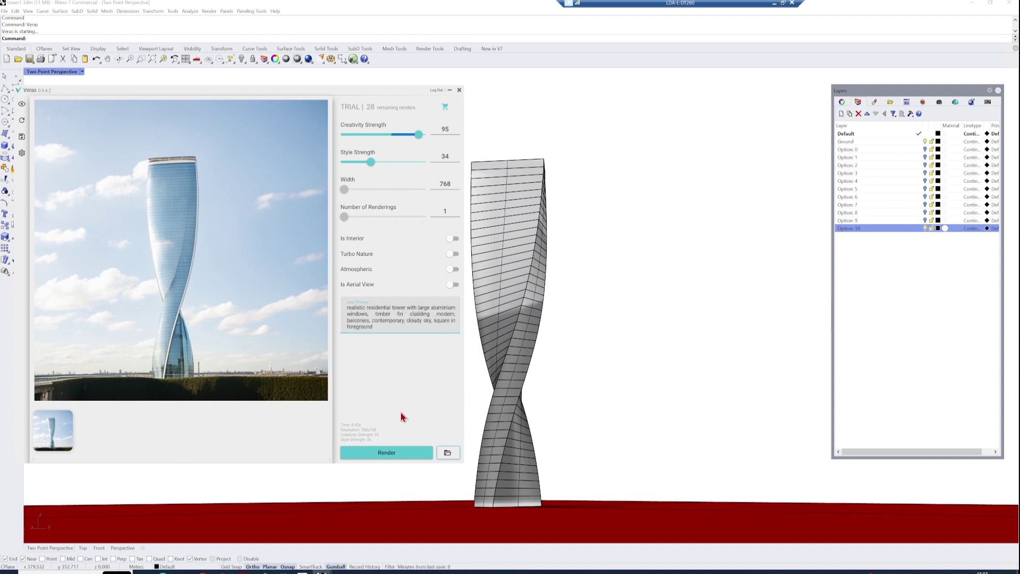
left_click(386, 452)
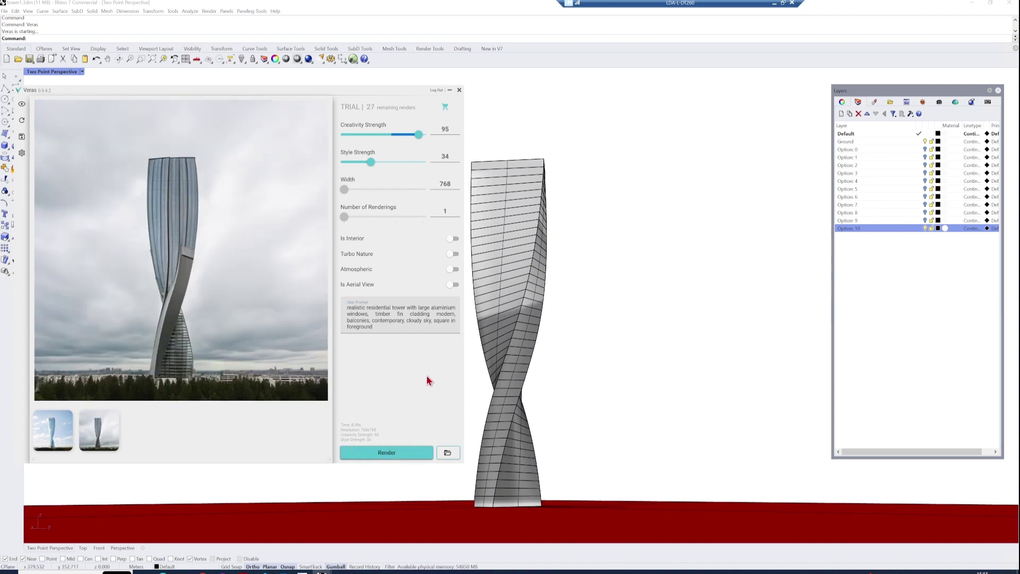
Add "no trees," to the end of the prompt and delete the word "aluminium" from it.
left_click(381, 326)
type(", no trees,")
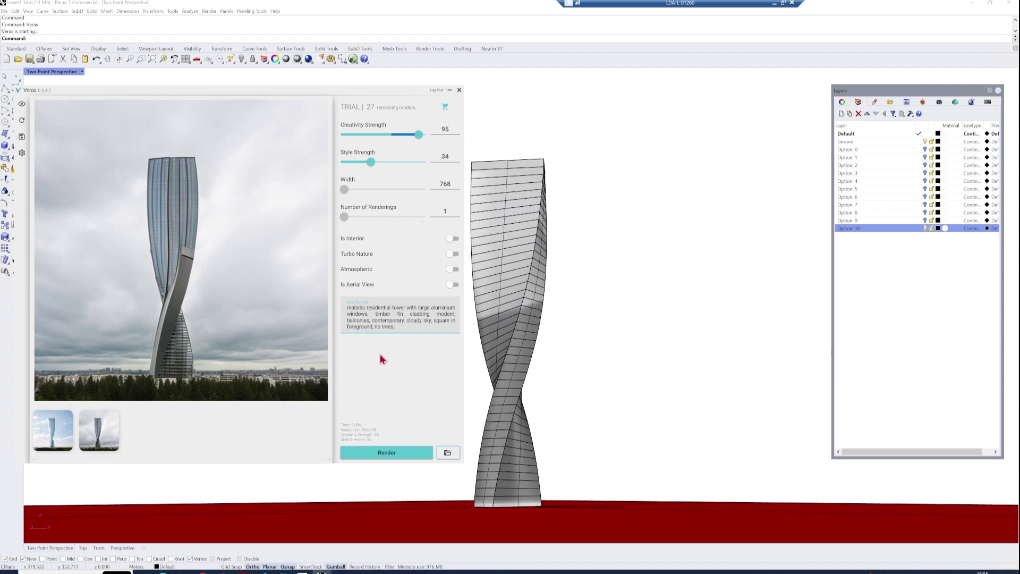
double_click(439, 308)
key("BackSpace")
Replace "modern, balconies" in the prompt with "parametric" and render the tower again.
left_click(452, 314)
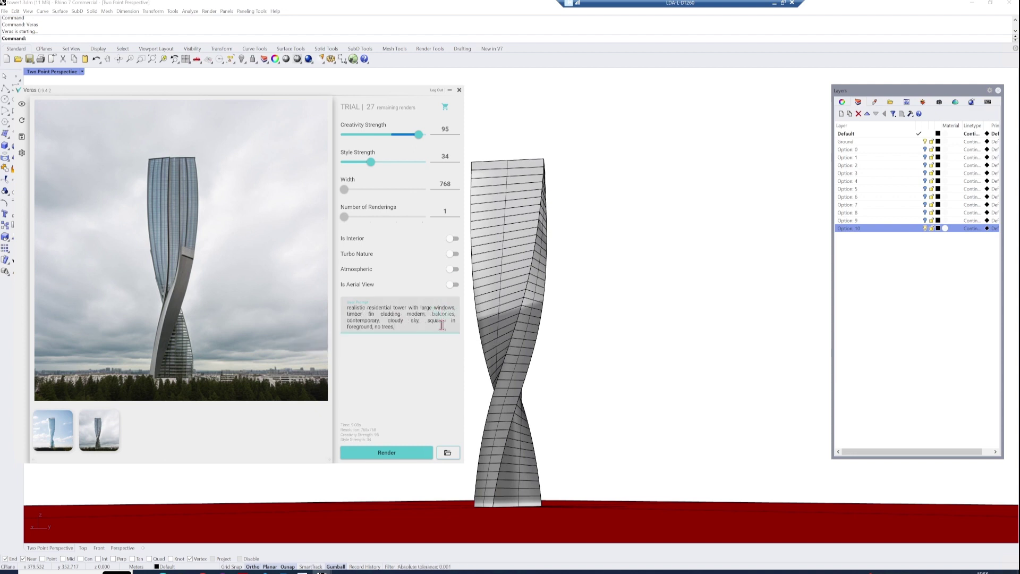
key("BackSpace")
key("BackSpace")
key("BackSpace")
key("BackSpace")
key("BackSpace")
key("BackSpace")
key("BackSpace")
key("BackSpace")
key("BackSpace")
key("BackSpace")
key("BackSpace")
key("BackSpace")
key("BackSpace")
key("BackSpace")
key("BackSpace")
key("BackSpace")
key("BackSpace")
type("parametric")
left_click(386, 452)
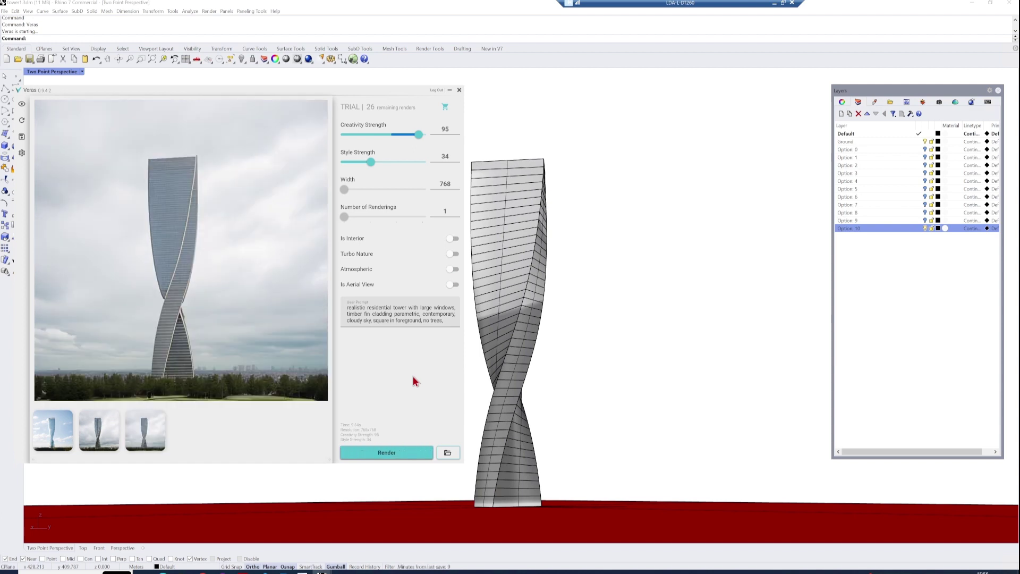
Change the prompt to "blue sky" and "no forest, in city centre , tall buildings surrounding", and render the tower.
left_click(453, 322)
key("BackSpace")
key("BackSpace")
key("BackSpace")
key("BackSpace")
key("BackSpace")
key("BackSpace")
type("forest, in city ce")
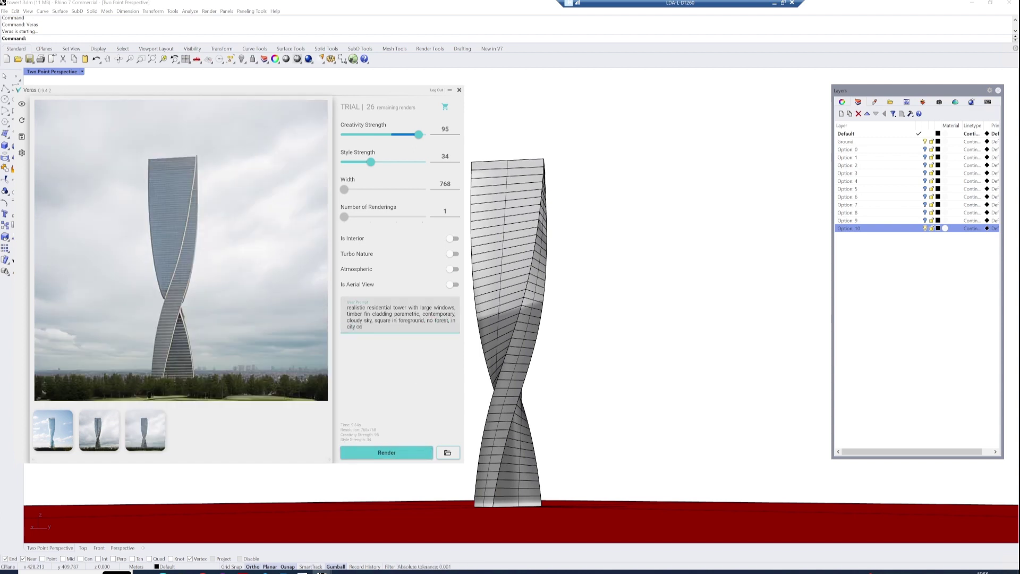
type("ntre , tall buildings surrounding")
double_click(353, 320)
type("blue")
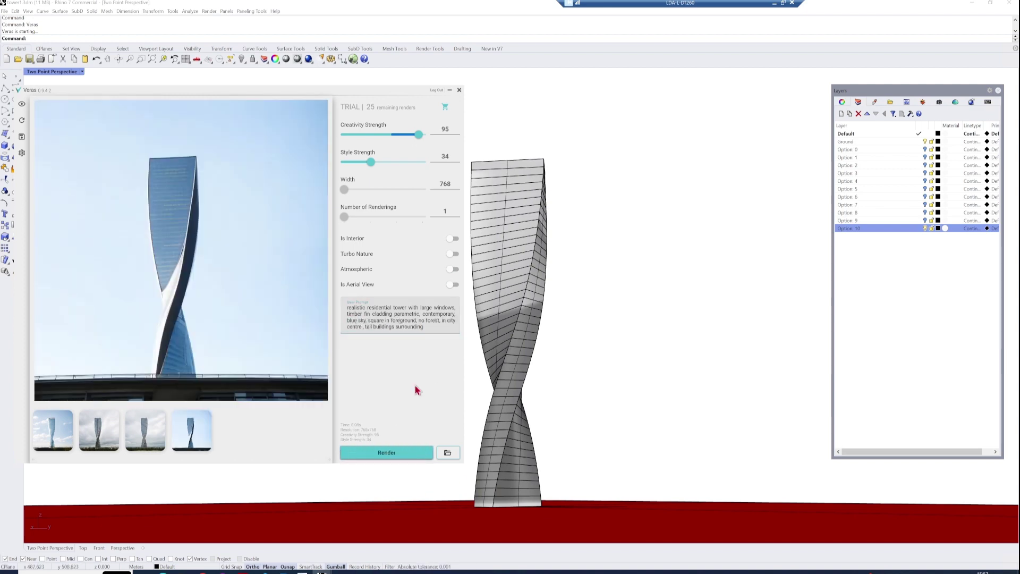
Change the prompt to a "wooden facade" with tall buildings "in background, new york", and render the tower.
double_click(412, 327)
type("in background, new york")
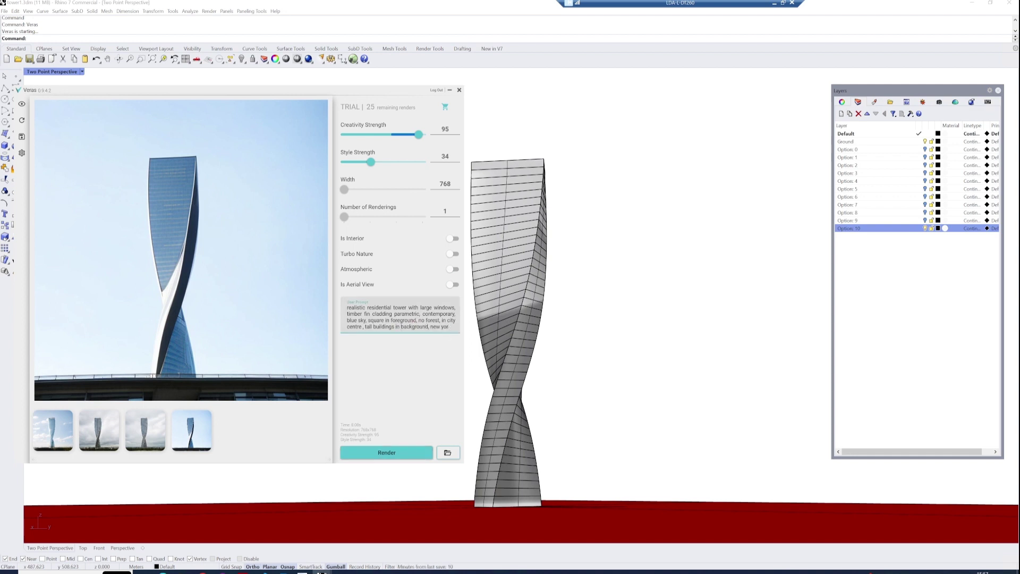
left_click_drag(409, 308, 361, 314)
type("wooden")
left_click(400, 452)
Replace "square" with "city" in the prompt's foreground description and render the tower again.
left_click(412, 326)
double_click(354, 320)
type("city")
left_click(386, 452)
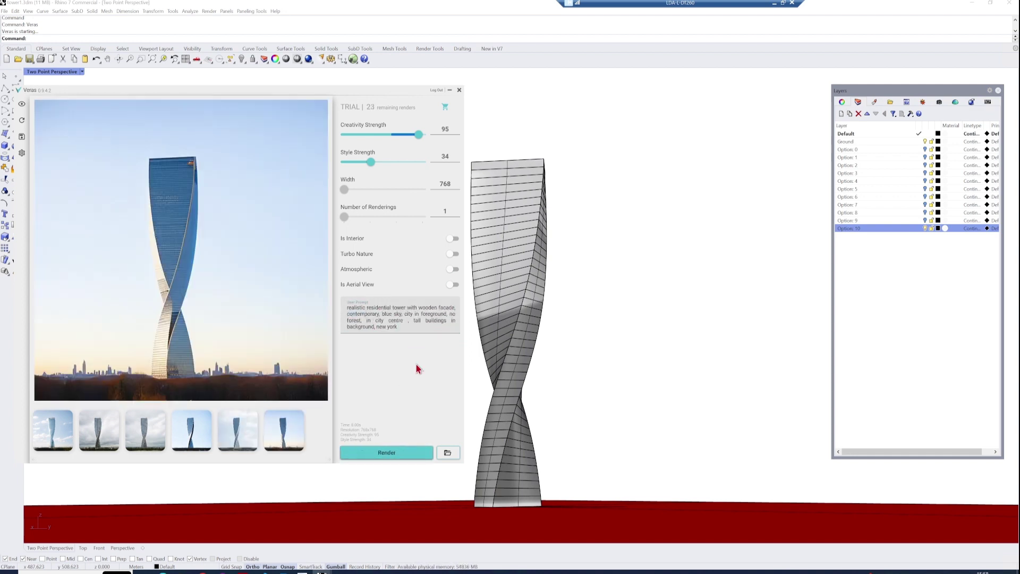
Change the prompt's opening to "realistic wooden building tower", add "surrounding" and render the tower again.
left_click(367, 308)
type("wooden building")
key("BackSpace")
type("surrounding")
left_click(387, 452)
Show layer Option: 9 instead of Option: 10 and clear the render prompt down to "realistic".
left_click(925, 228)
left_click(925, 220)
left_click_drag(367, 307, 564, 378)
key("BackSpace")
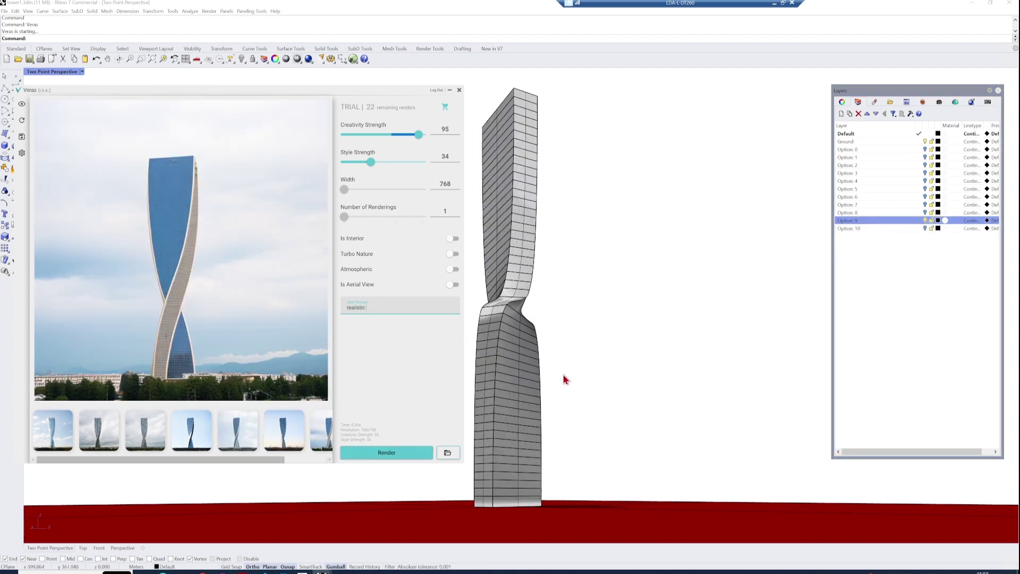
Render Option: 9 with the prompt "realistic commercial building with offices, retail ground floor, steel structure with spider glazing, high tech, blue sky, city surrounding".
type("commercial building with offices, retail ground floor, steel structure with spider glazing, high tech, blue sky, city surrounding, metropo")
type("lis")
left_click(386, 452)
Delete "with offices, retail ground floor" from the prompt and render, and render once more with "smooth twisting" added.
mouse_move(379, 314)
left_mouse_down()
mouse_move(415, 308)
mouse_move(345, 310)
mouse_move(359, 314)
left_mouse_up()
key("BackSpace")
left_click(386, 452)
left_click(412, 320)
type(", smooth twisting")
left_click(387, 452)
Show layer Option: 8 instead of Option: 9 and render it with the same prompt.
left_click(925, 220)
left_click(924, 213)
left_click(386, 452)
Render Option: 8 with the prompt "realistic organic form building, zaha hadid style, smooth, lights in windows, futuristic, blue sky".
type("realistic organic form building, zaha hadid style, smooth, lights in windows, futuristic, blue sky")
left_click(386, 452)
Remove "smooth" from the prompt, replace "zaha hadid" with "twisting" and render the tower again.
key("BackSpace")
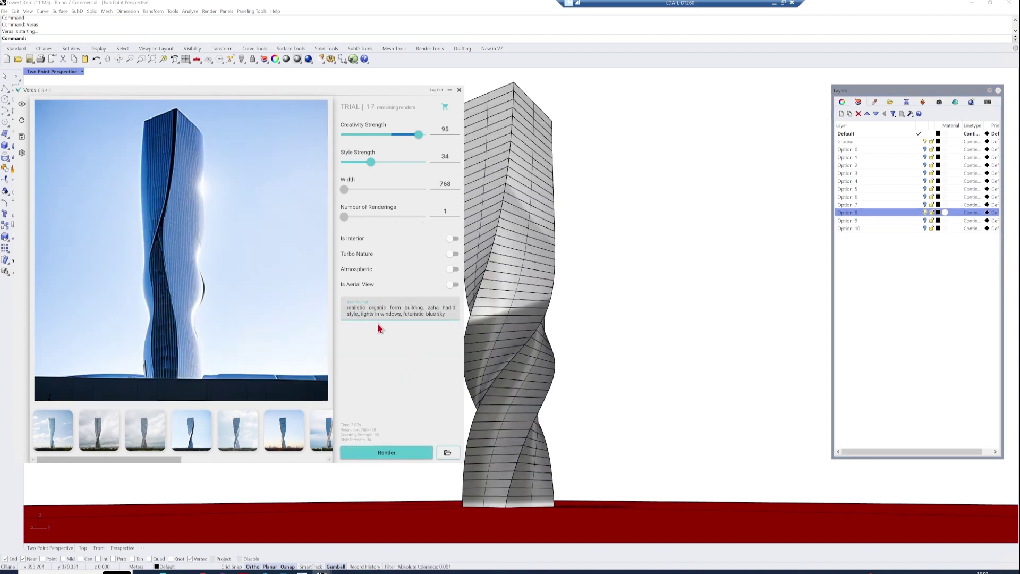
left_click_drag(456, 308, 428, 308)
type("twisting")
left_click(387, 452)
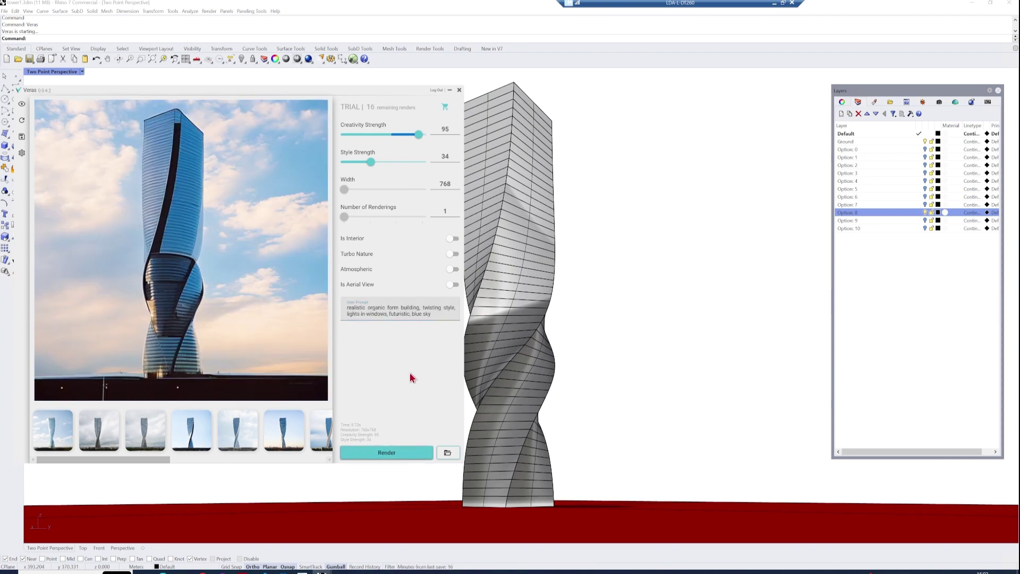
Set Style Strength to 49 and render twice with the prompt "realistic glass and steel tower, residential, activity, people".
key("ctrl+a")
type("realistic glass and steel tower, residential, activity, people")
mouse_move(370, 161)
left_mouse_down()
mouse_move(400, 161)
mouse_move(382, 162)
left_mouse_up()
left_click(386, 452)
left_click(387, 452)
Show layer Option: 7 instead of Option: 8 and clear the render prompt.
left_click(925, 213)
left_click(925, 204)
left_click_drag(382, 314, 345, 307)
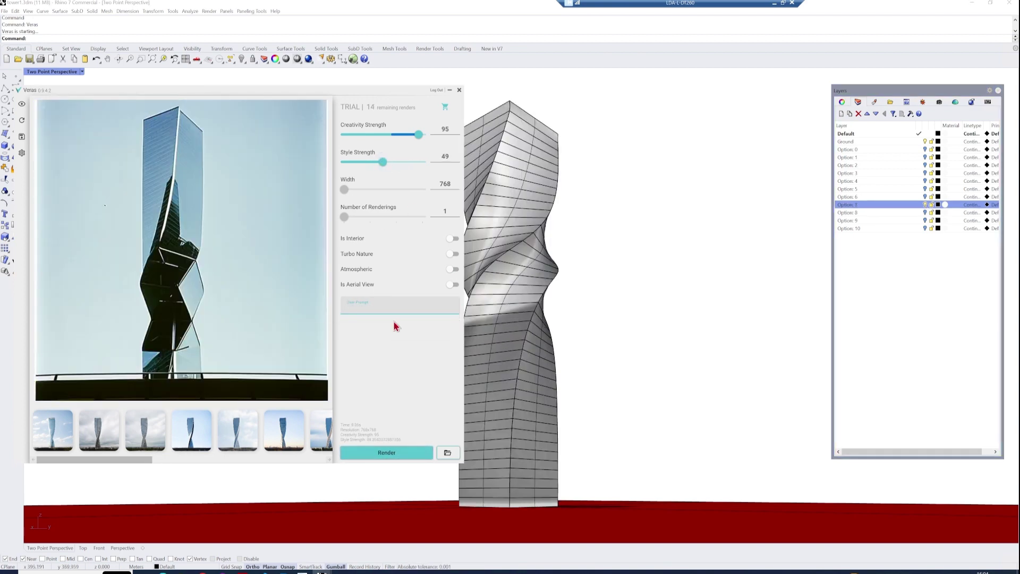
Render Option: 7 with the prompt "realistic glass tower in london, glass curtain walling, office, blue sky, roads, cars and people on ground floor, day time, summer".
type("realistic glass tower in london, glass curtain walling, office, blue sky, roads, cars and people on ground floor, day time, summer, clean")
left_click(387, 452)
left_click(387, 452)
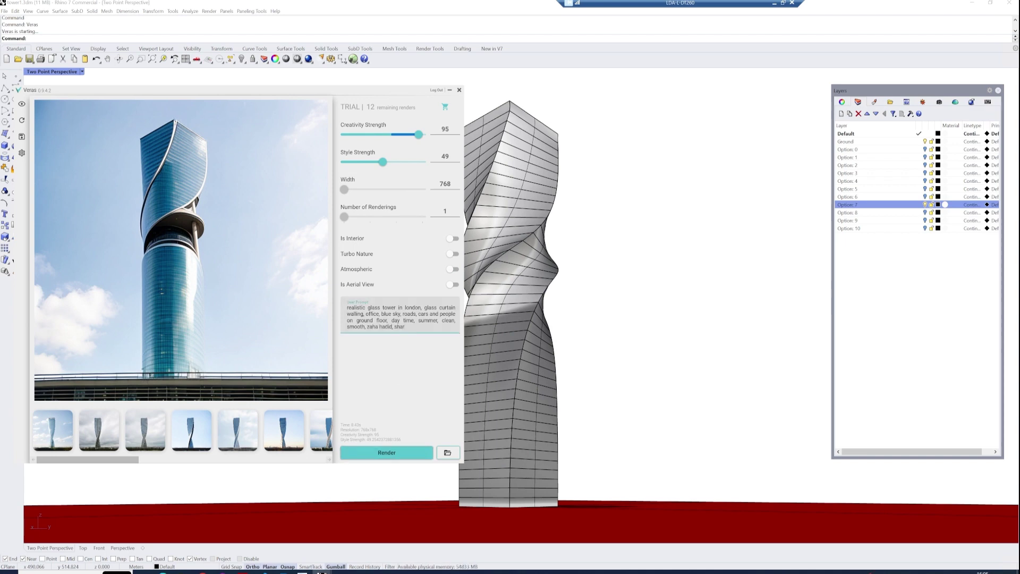
Render Option: 7 again with "clean, smooth, zaha hadid" added to the prompt, and switch the visible layer to Option: 6.
left_click(386, 452)
left_click(924, 204)
left_click(925, 196)
Render Option: 6 with the prompt "realistic commercial building with offices on higher floors and retail on ground floor, Steel structure with spider glazing".
key("ctrl+a")
type("realistic commercial building with offices on higher floors and retail on ground floor, Steel structure with spider glazing, high tech, roof garden, sunset")
left_click(387, 452)
Turn on Turbo Nature and render with "modern curtain walling, high tech, roof garden" in the prompt.
left_click(452, 254)
left_click(386, 452)
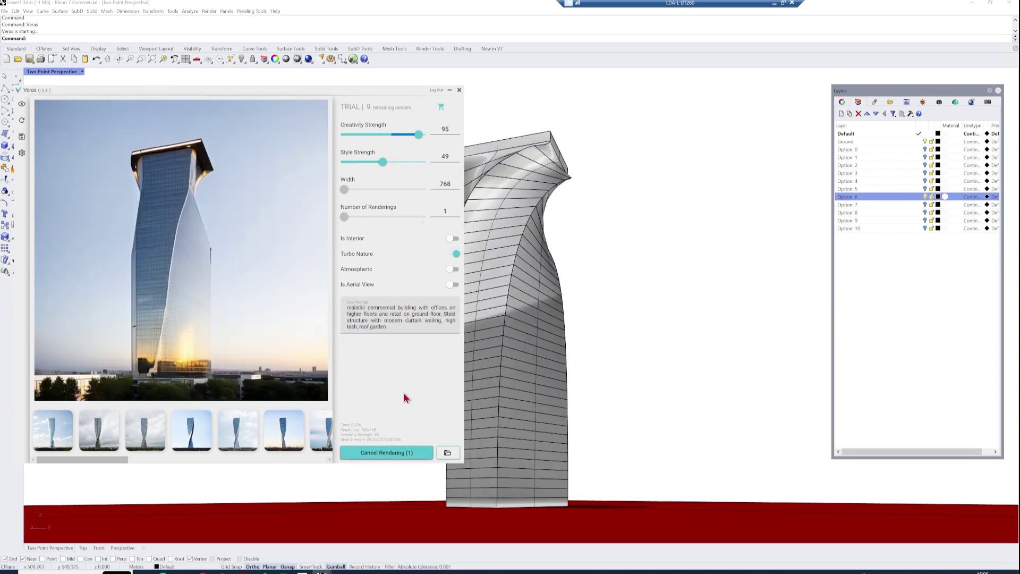
Turn off Turbo Nature and render twice with modern curtain walling, lights in windows and solar shading in the prompt.
left_click(452, 253)
left_click_drag(382, 320, 416, 320)
type("modern curtain walling, lights in windows")
left_click(387, 452)
left_click(387, 452)
Set Creativity Strength to 96 and show layer Option: 5 instead of Option: 6.
mouse_move(419, 134)
left_mouse_down()
mouse_move(398, 135)
mouse_move(420, 134)
left_mouse_up()
left_click(924, 197)
left_click(925, 188)
Render with the prompt "realistic commercial building with offices, retail ground floor, steel structure with spider glazing, high tech, sun set, city surrounding, metropolis, lights, organic form, smooth".
type("realistic commercial building with offices, retail ground floor, steel structure with spider glazing, high tech, sun set, city surrounding, metropolis, lights")
left_click(387, 452)
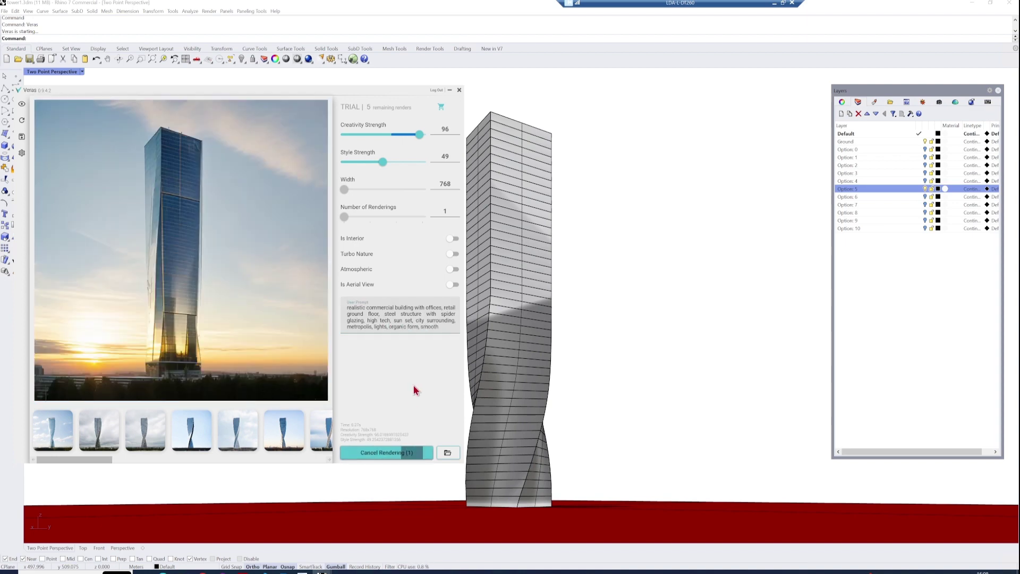
Open the Veras renderings folder, display the images as extra large icons and look through them.
left_click(447, 452)
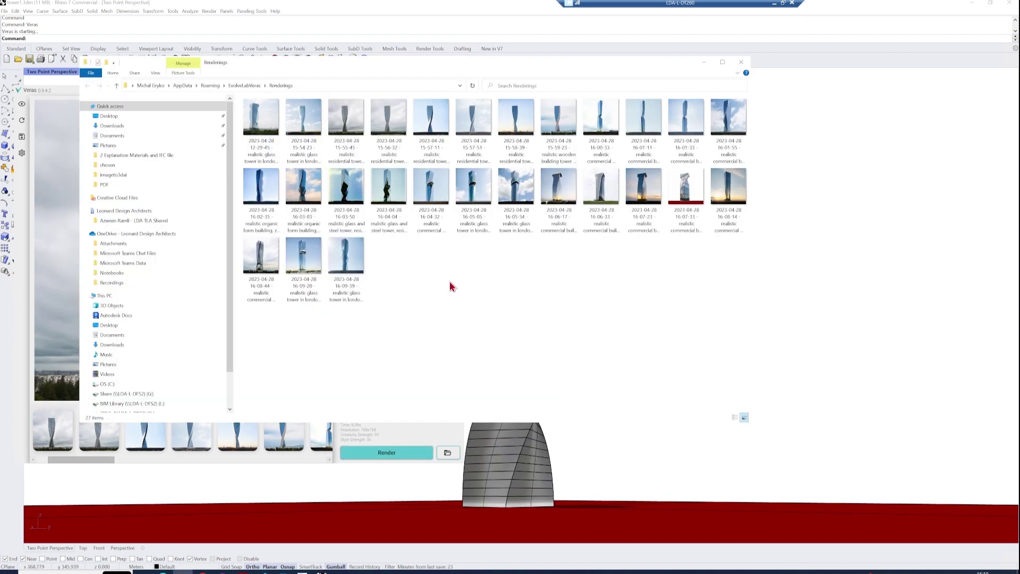
right_click(449, 282)
mouse_move(526, 287)
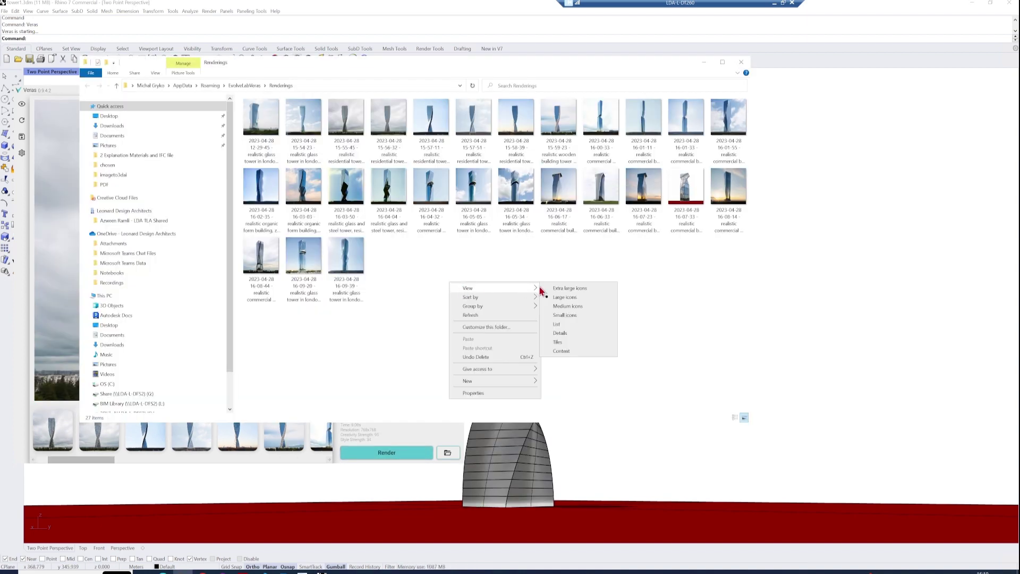
left_click(563, 294)
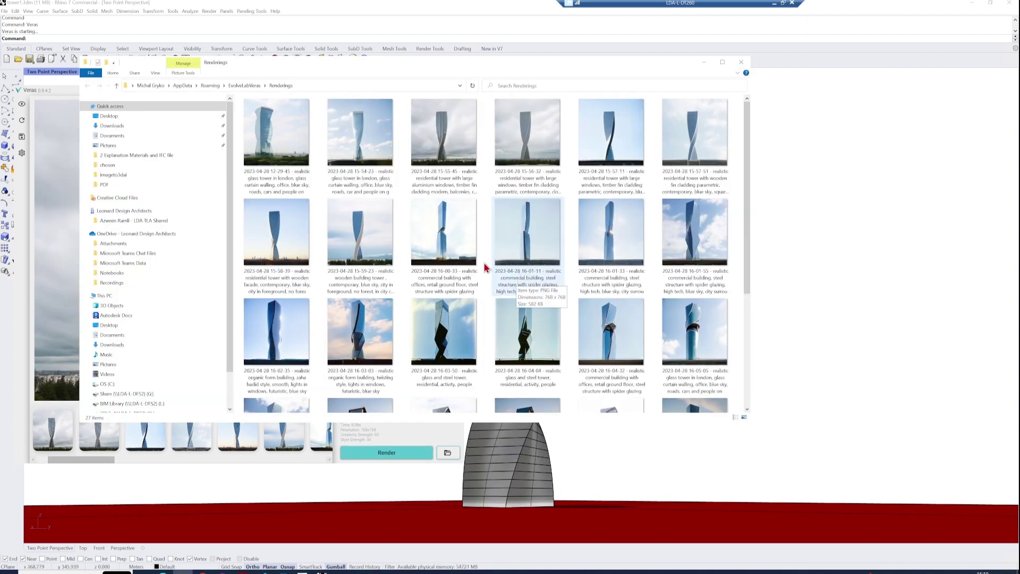
scroll(580, 323, "down", 3)
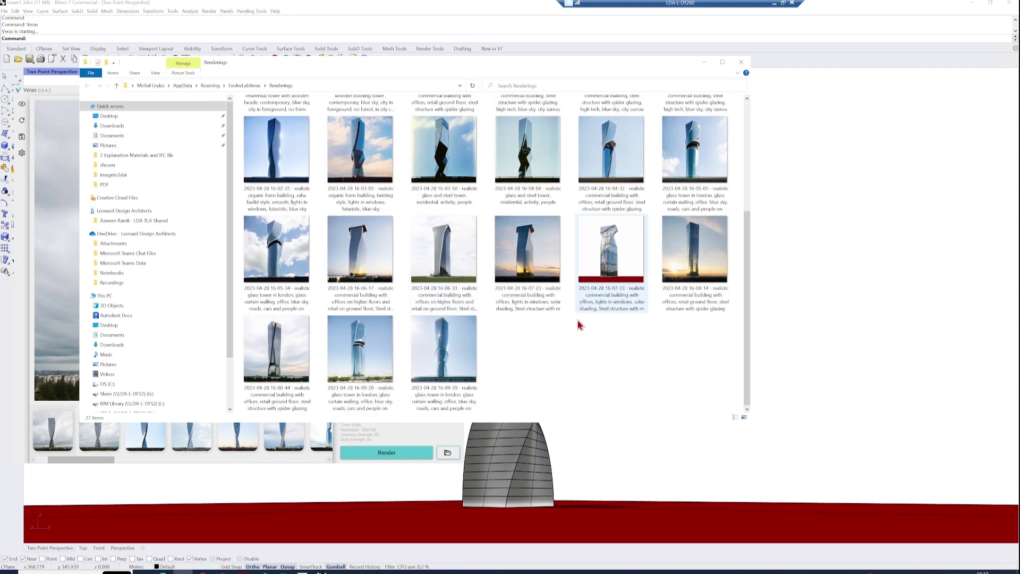
scroll(581, 322, "up", 3)
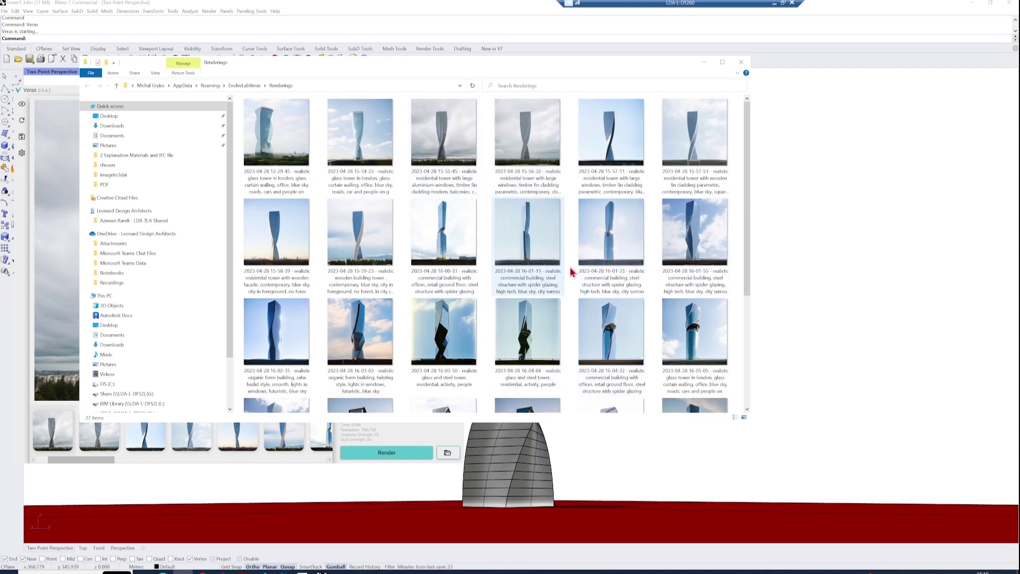
View the first glass tower rendering and go through the three renderings that follow it.
double_click(358, 148)
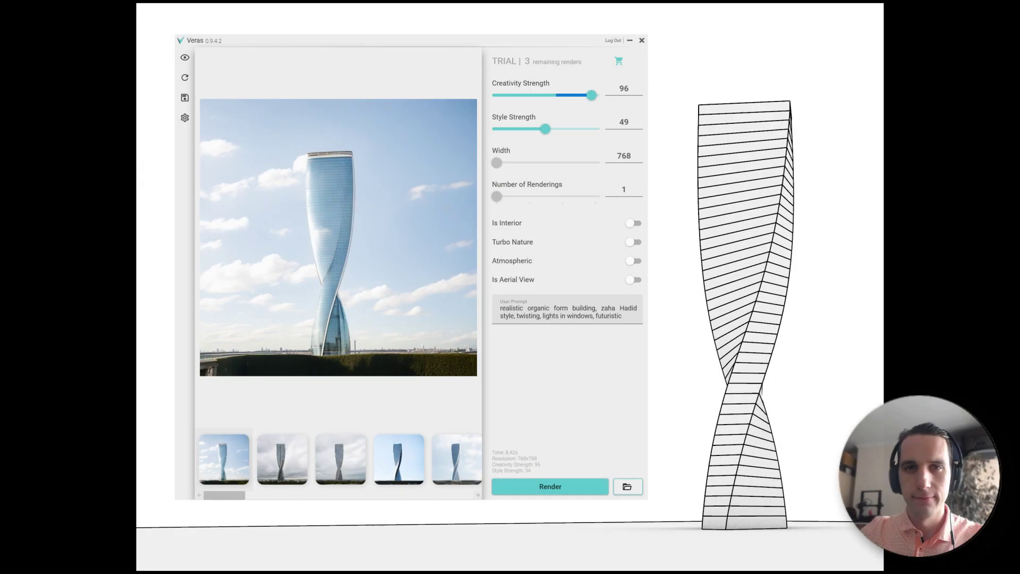
key("Right")
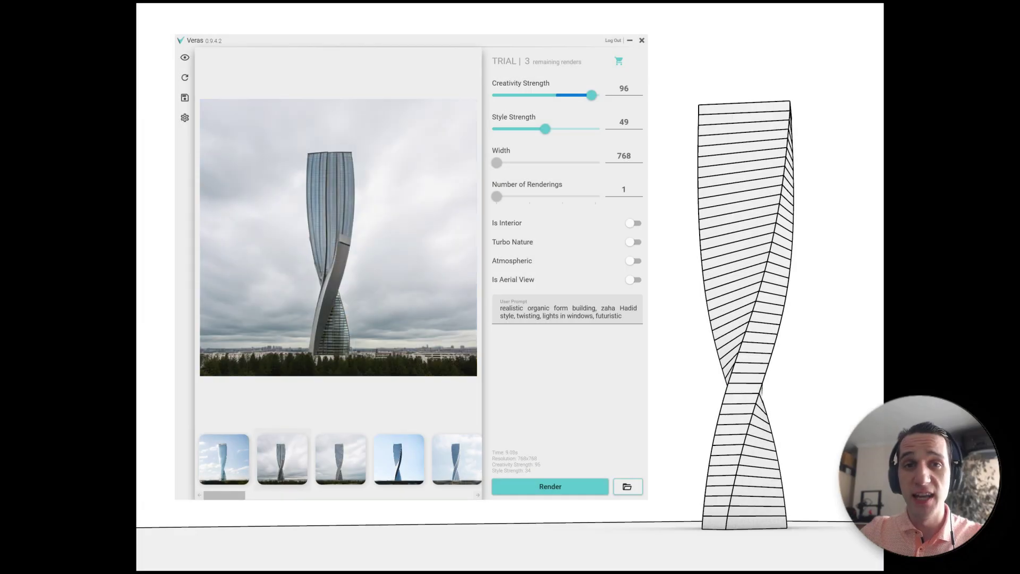
key("Right")
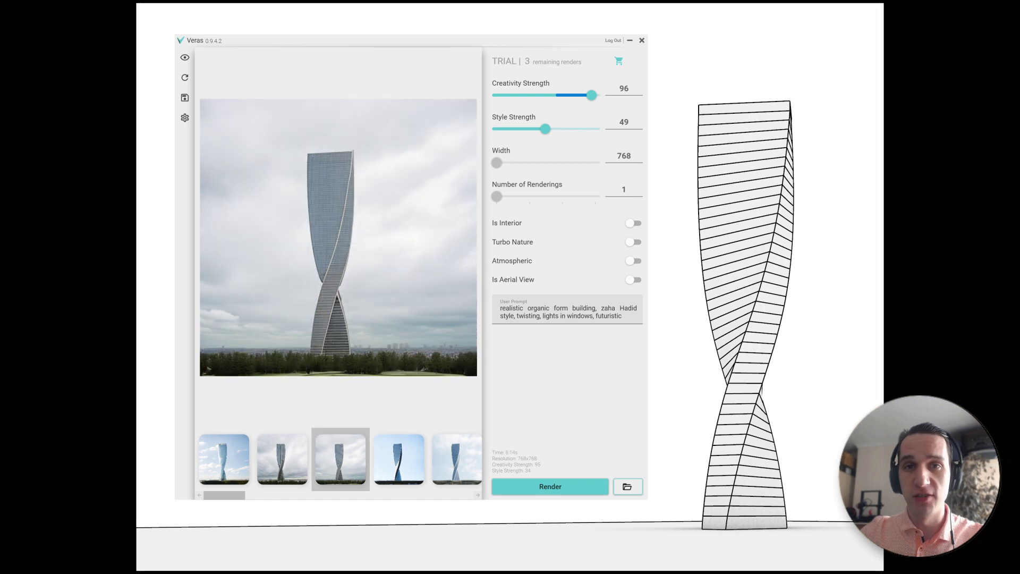
key("Right")
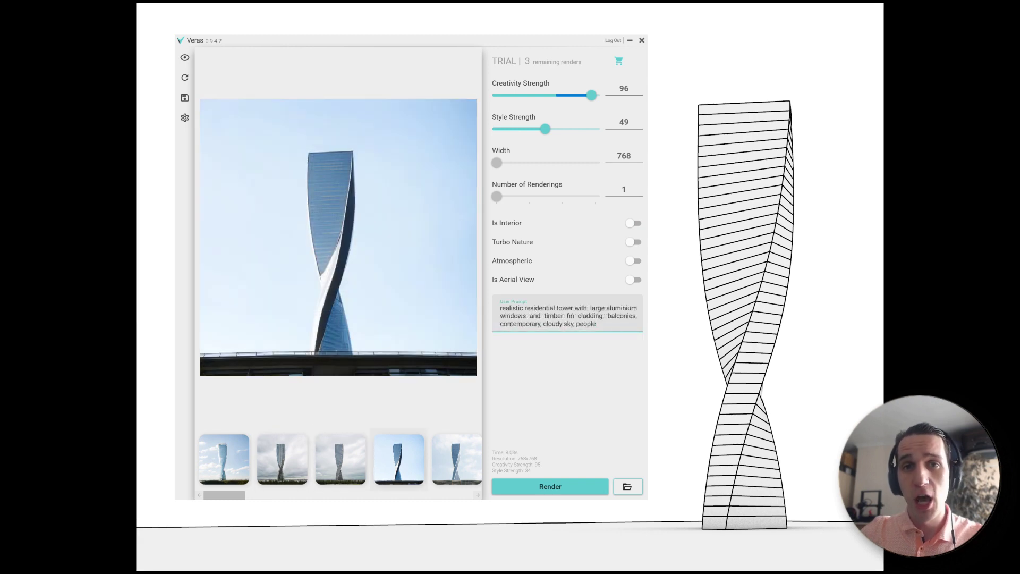
Browse the following renderings of the residential tower with timber fin cladding and the narrow-waisted commercial tower with spider glazing.
key("Right")
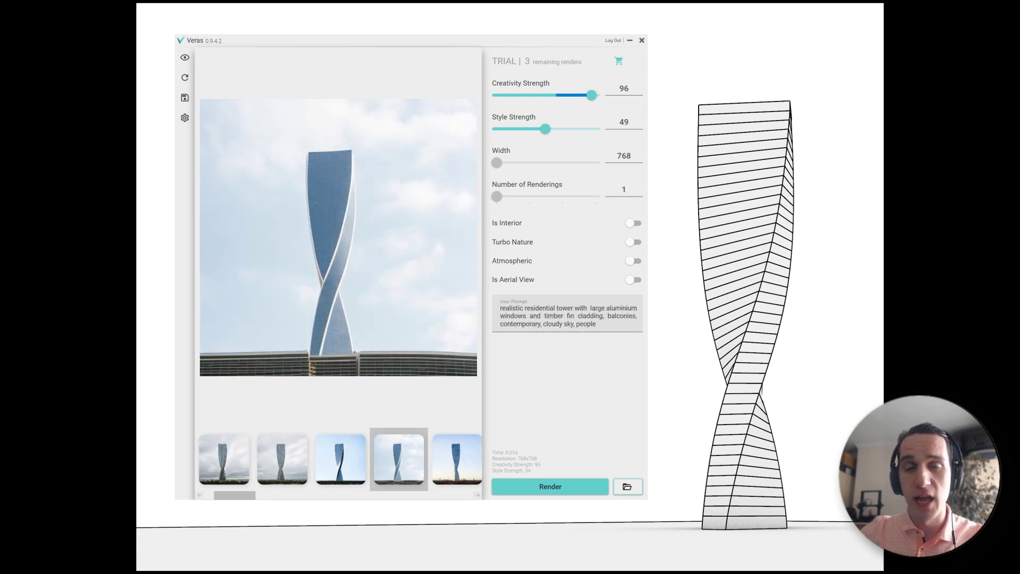
key("Right")
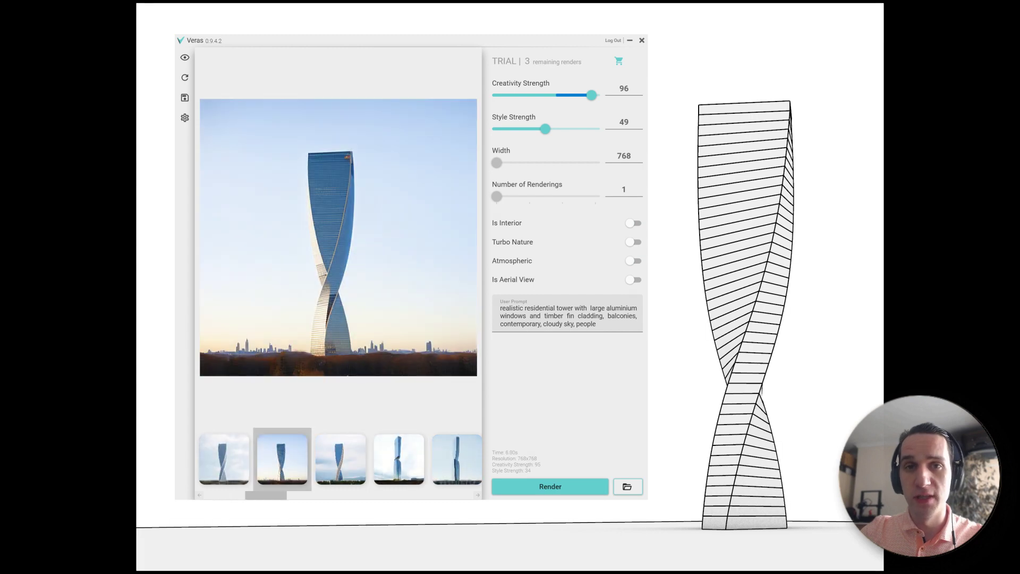
key("Right")
key("Right")
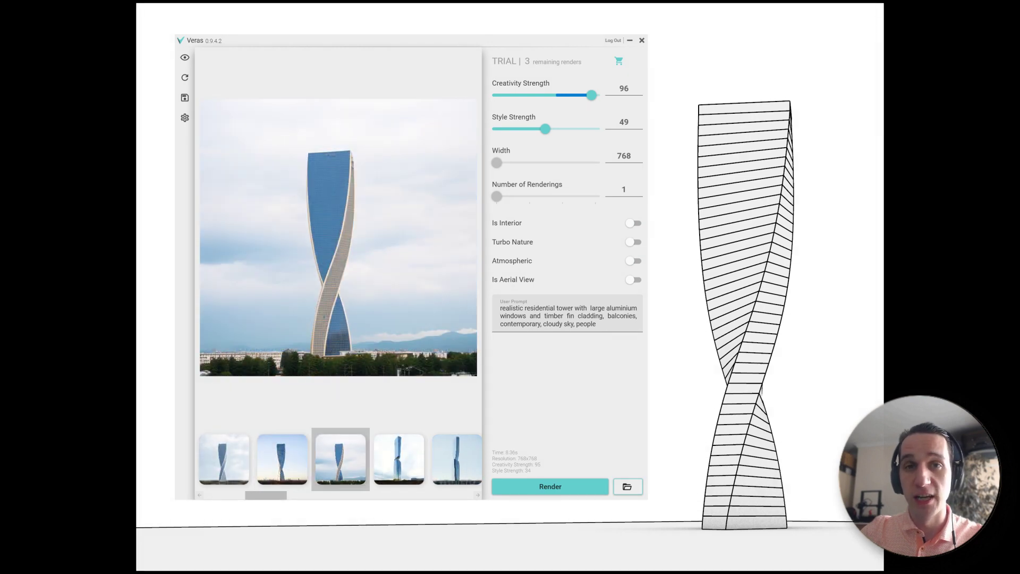
key("Right")
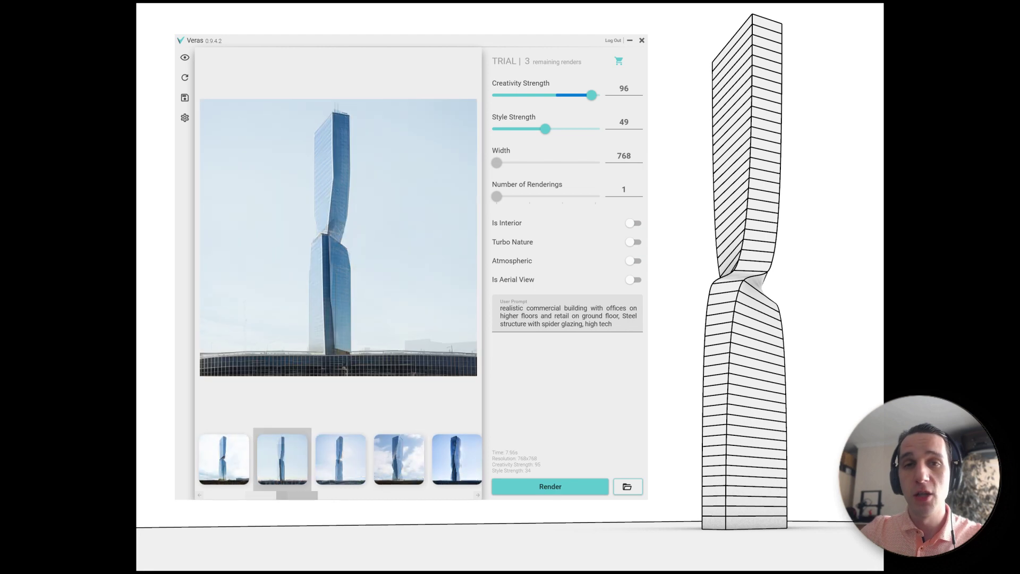
key("Right")
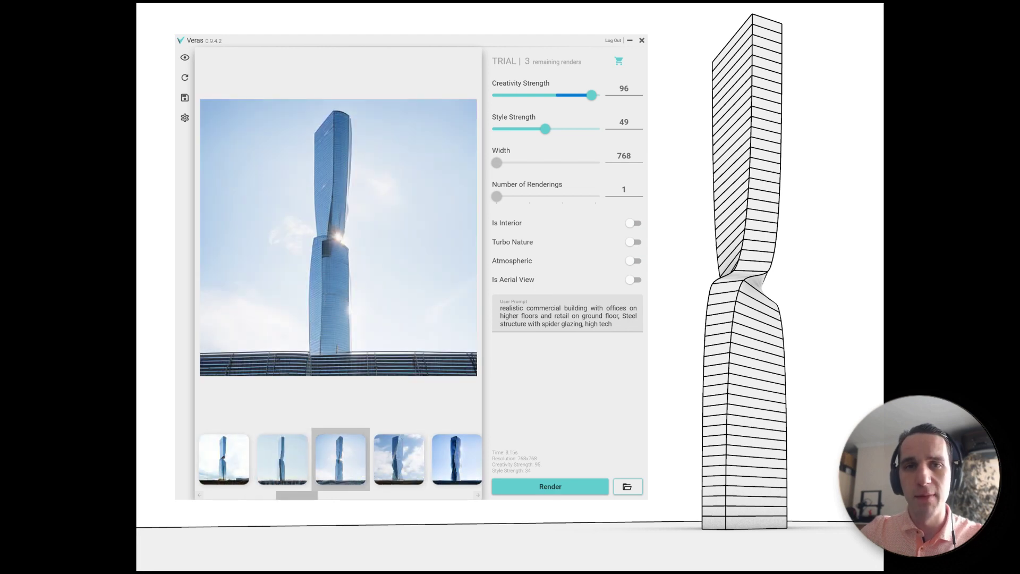
Go through the renderings of the wider twisted towers, covering the commercial high tech, Zaha Hadid style and metropolis prompts.
key("Right")
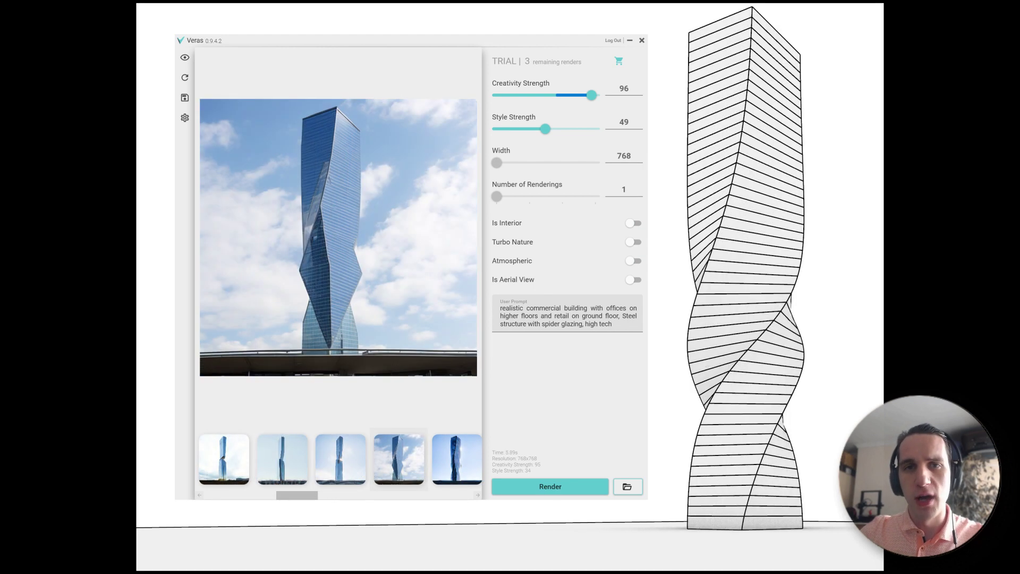
key("Right")
key("Right")
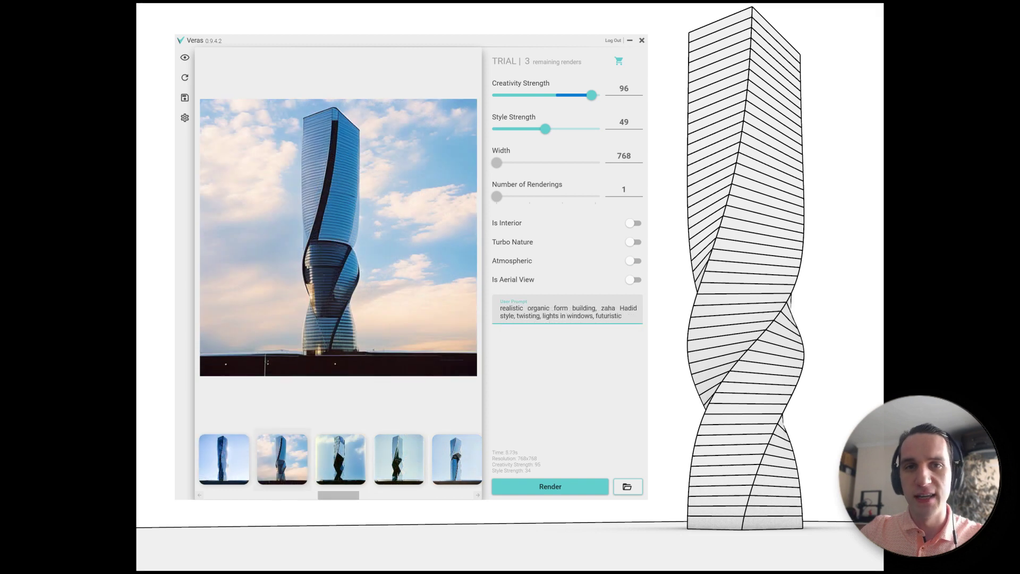
key("Right")
key("Right")
key("Right")
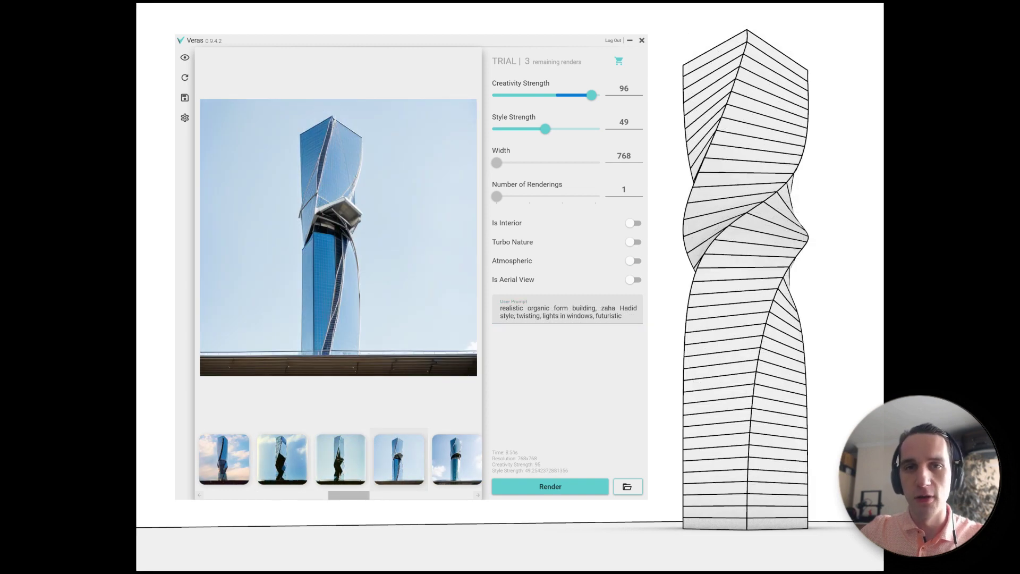
key("Right")
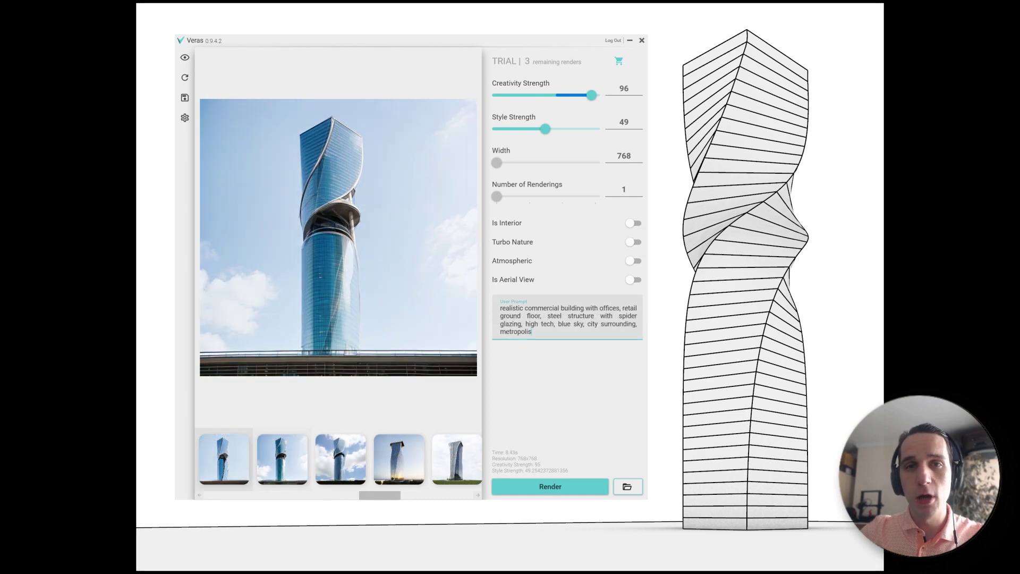
key("Right")
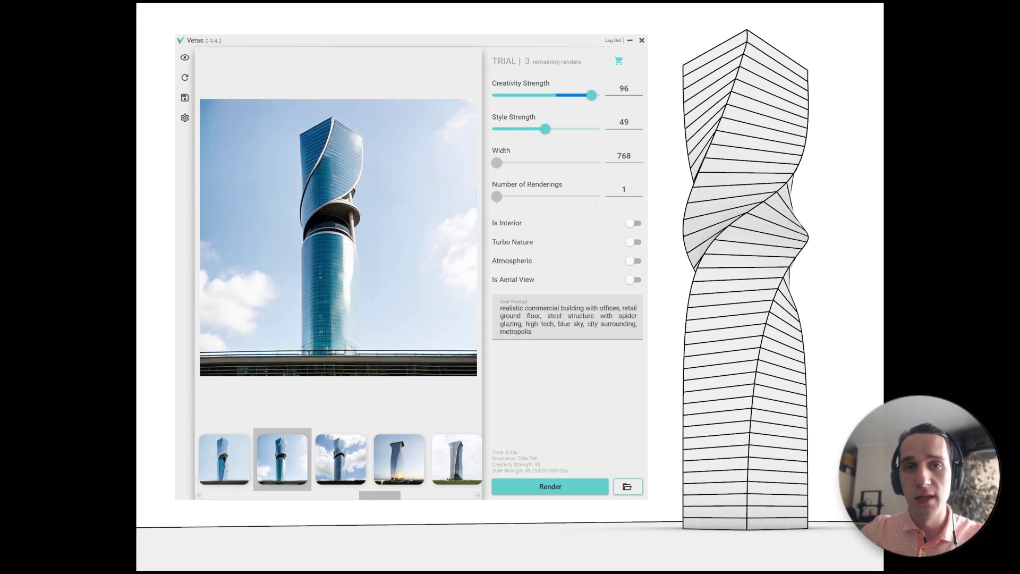